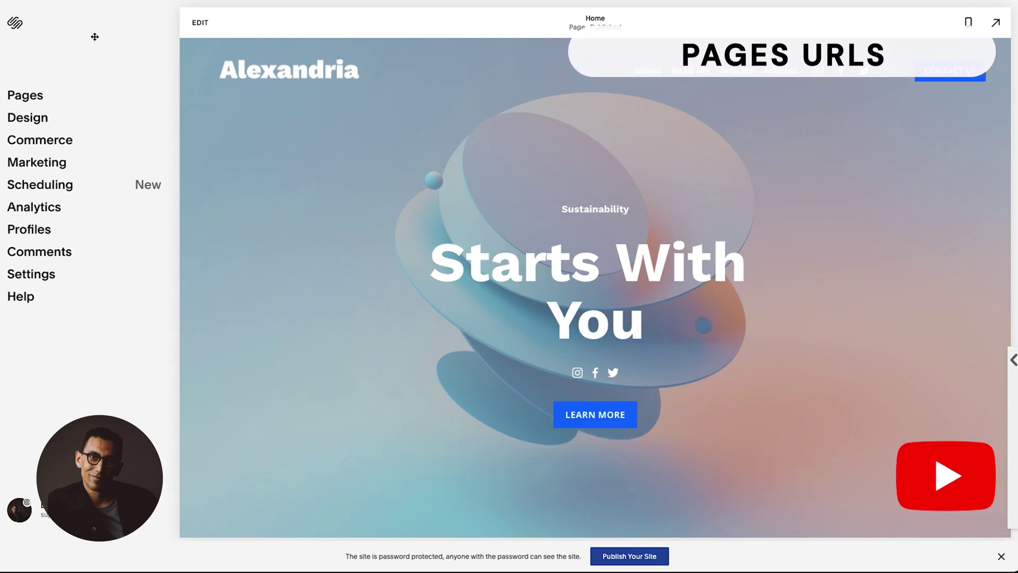
Show the site's Pages list and scroll down to the Not Linked section
left_click(22, 95)
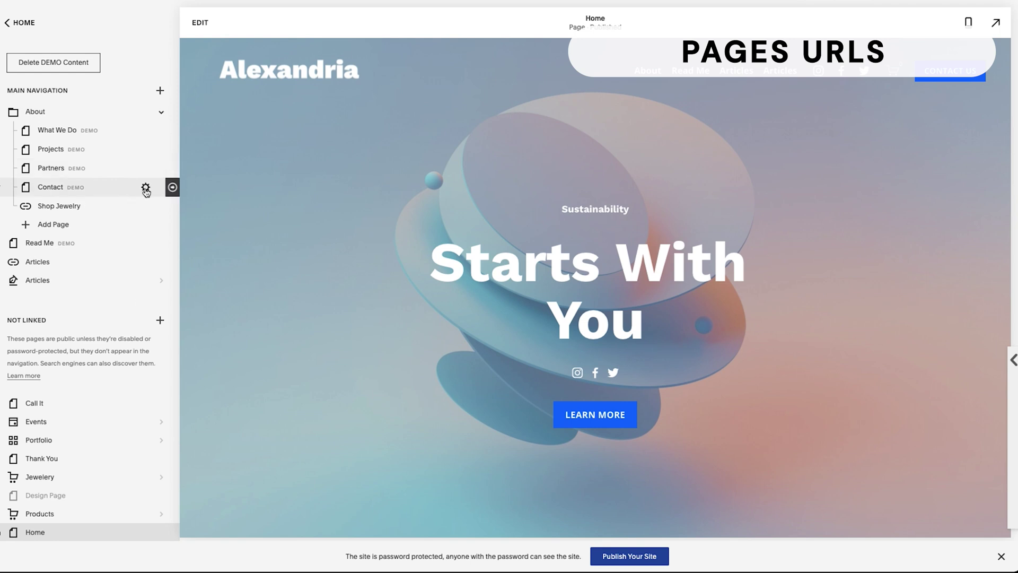
scroll(70, 457, "down", 2)
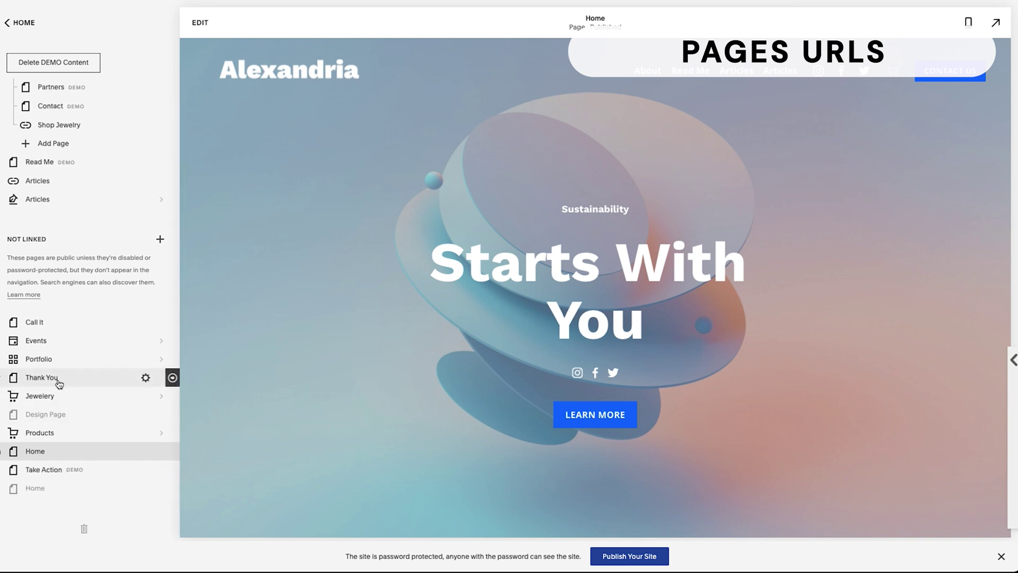
Check the Thank You page's URL slug in its settings and save
left_click(146, 377)
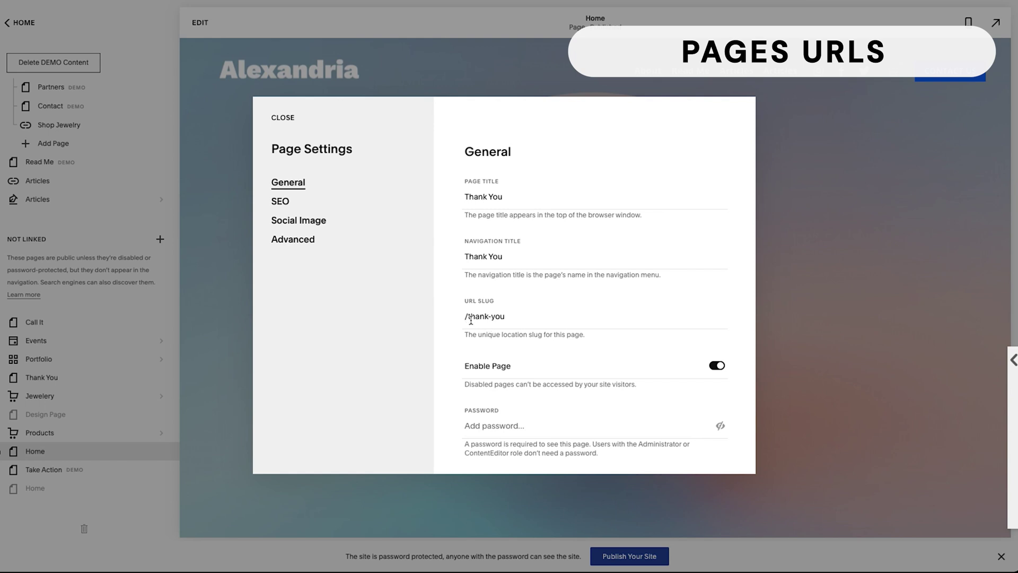
left_click(517, 317)
type("-1")
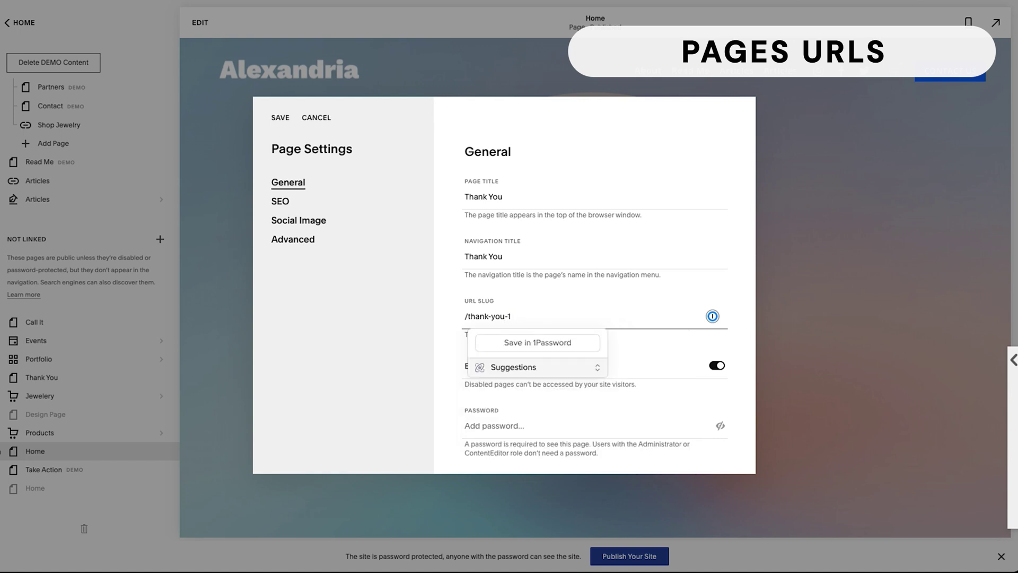
key("BackSpace")
key("BackSpace")
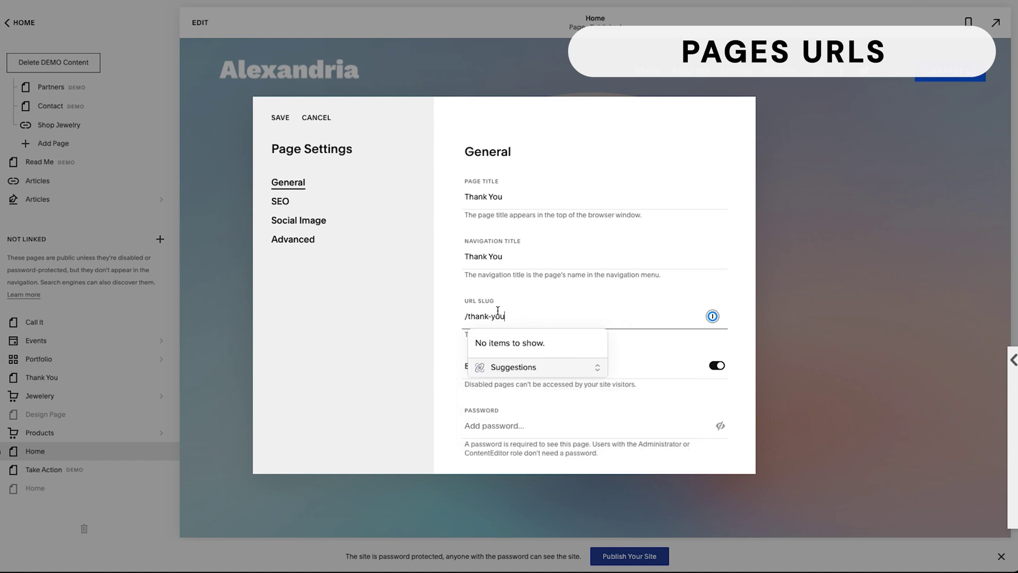
left_click(432, 292)
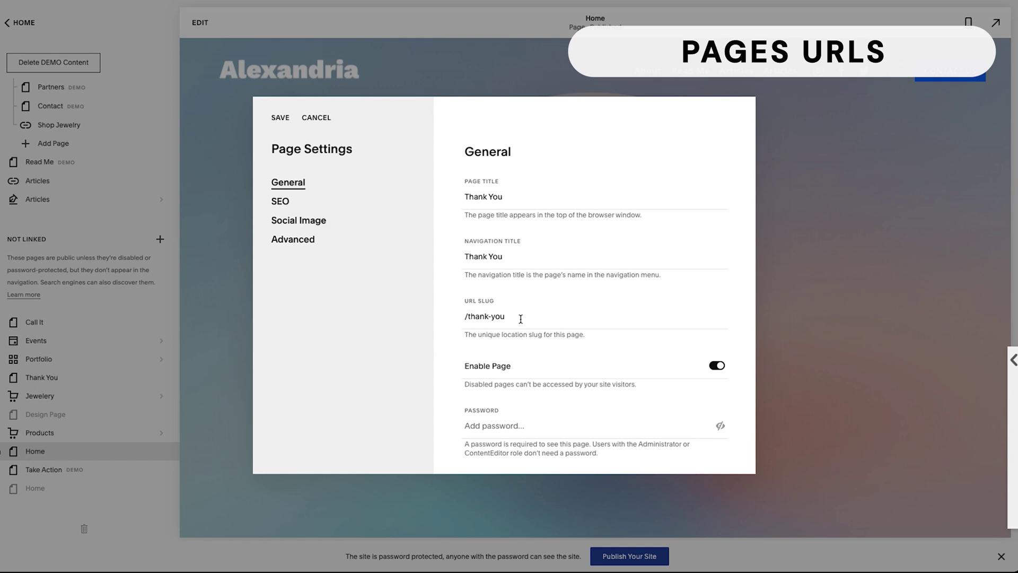
left_click(280, 117)
Add a new blank Not Linked page named 'Thank You'
left_click(159, 239)
left_click(159, 240)
type("Thank You")
key("Return")
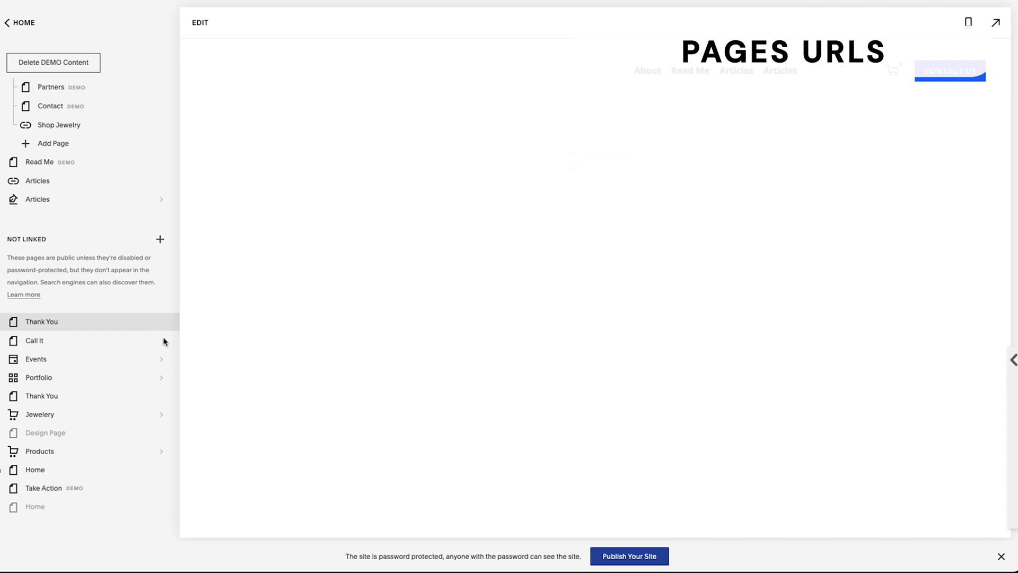
left_click(169, 321)
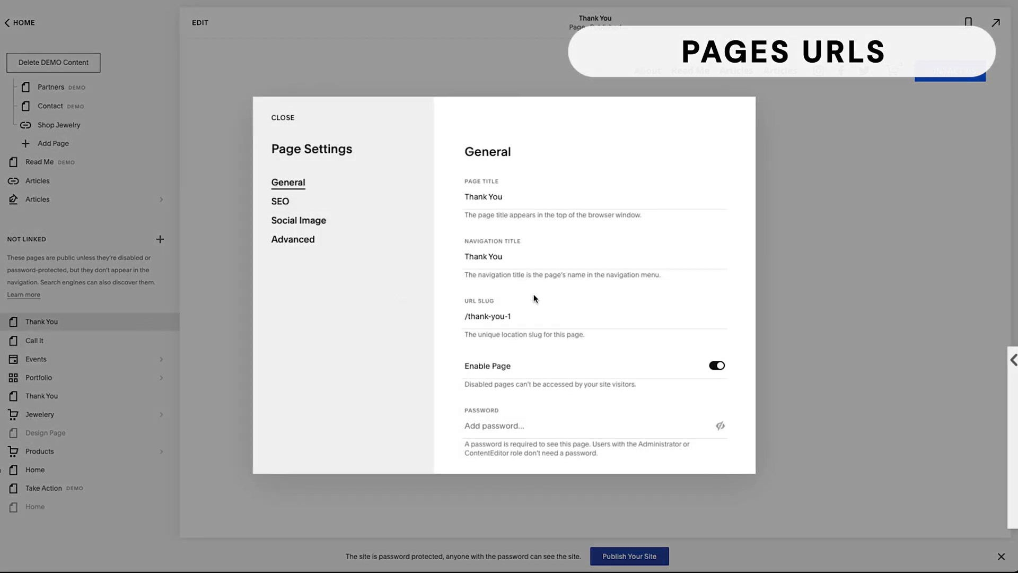
left_click(515, 317)
key("BackSpace")
key("BackSpace")
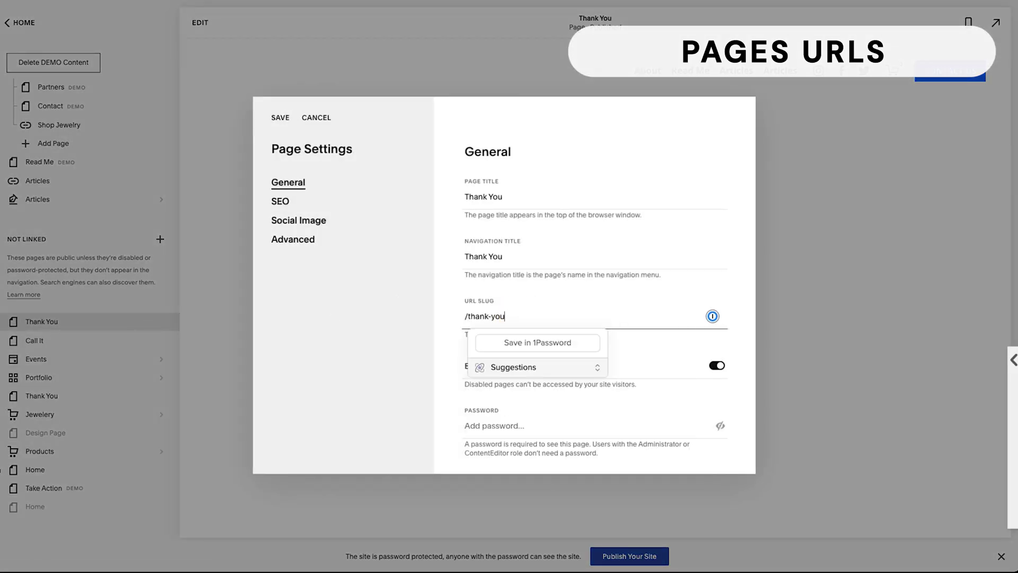
left_click(276, 119)
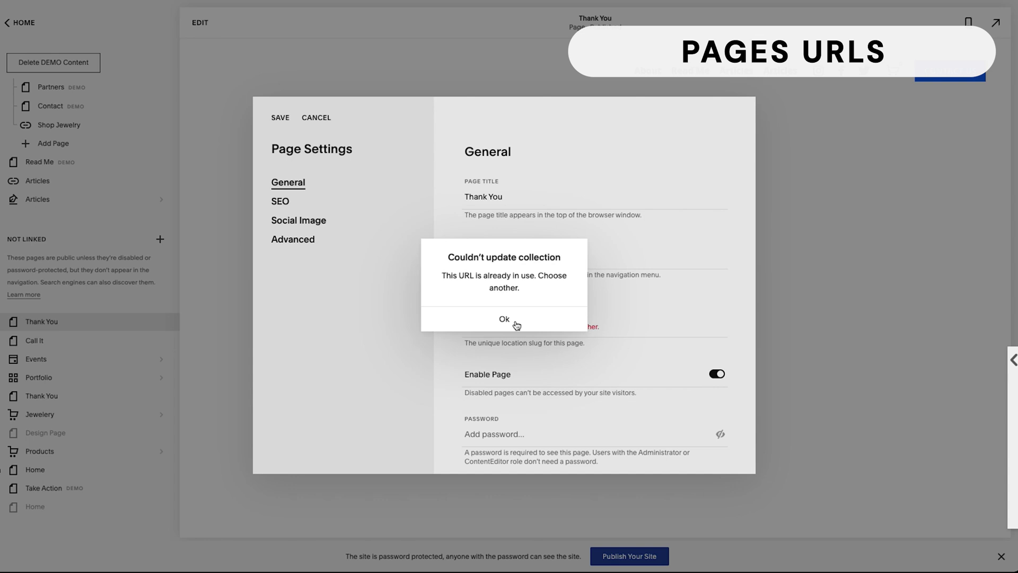
left_click(224, 342)
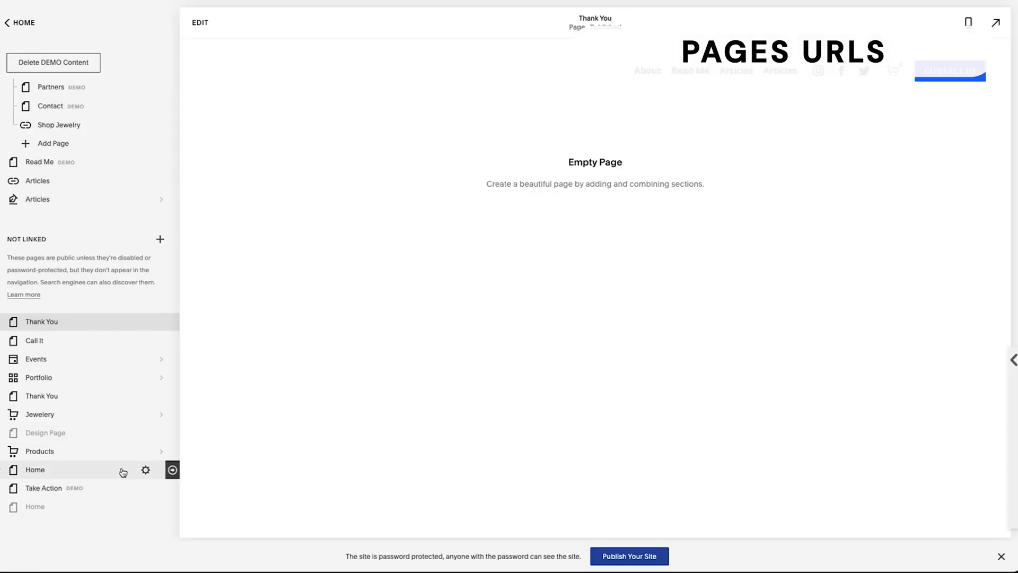
Change the original Thank You page's slug to /thank-you-old, disable the page, and save
left_click(145, 396)
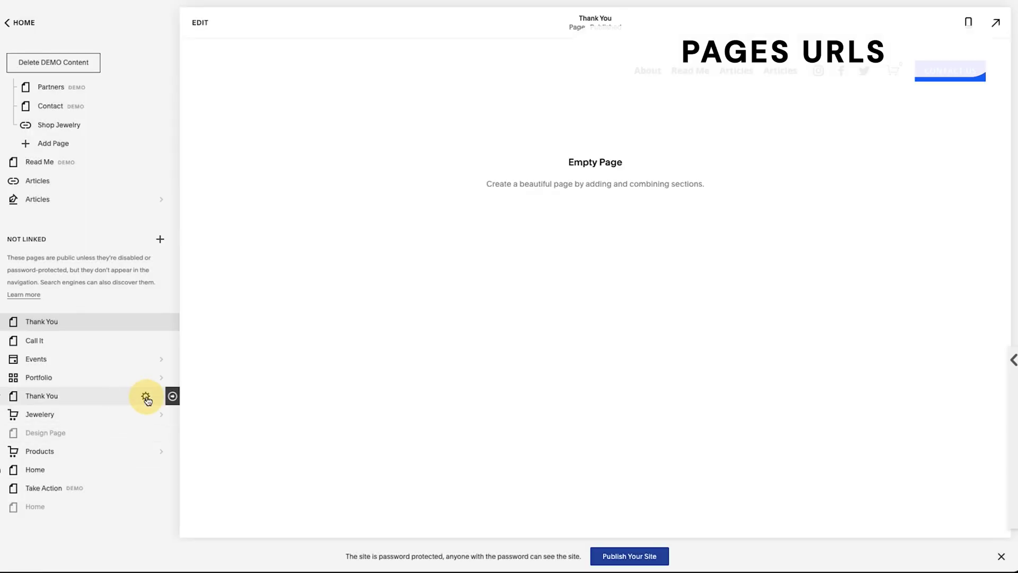
left_click(551, 322)
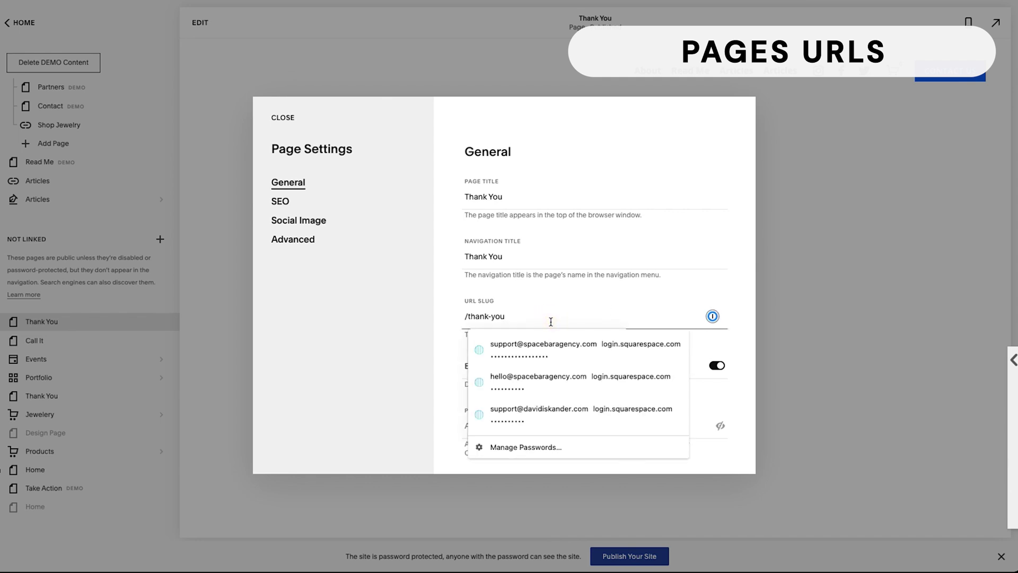
type("-old")
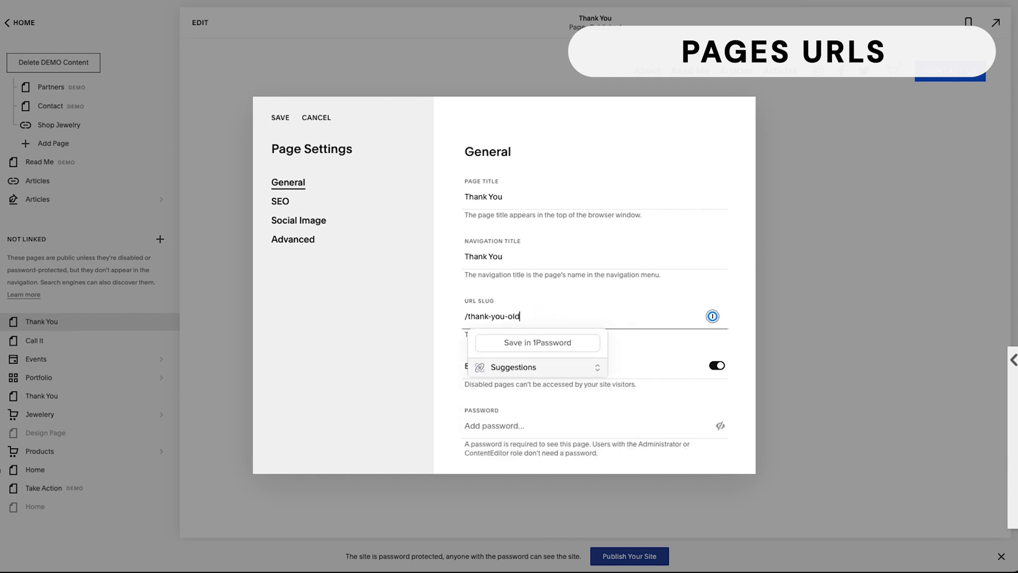
left_click(695, 365)
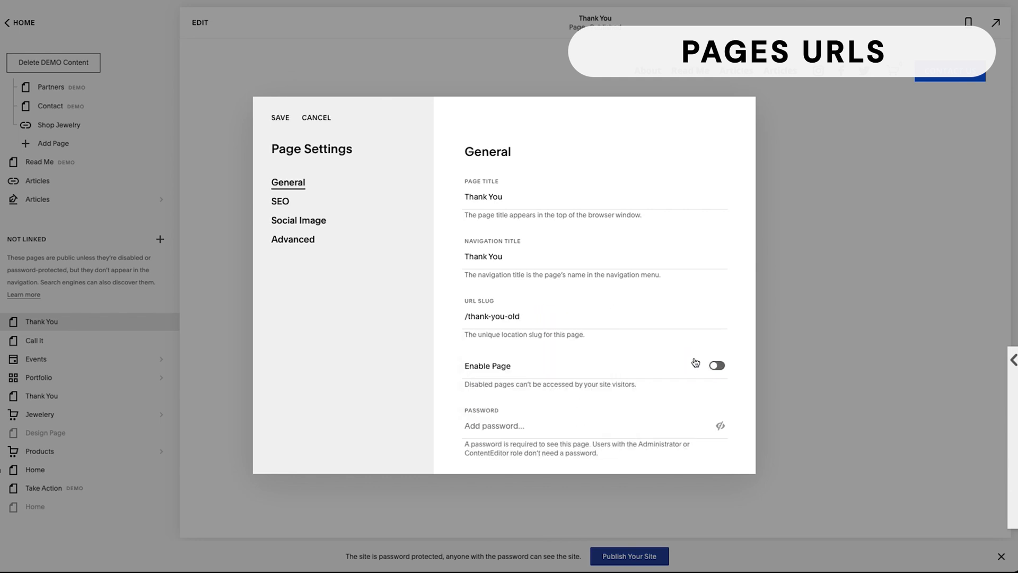
left_click(280, 117)
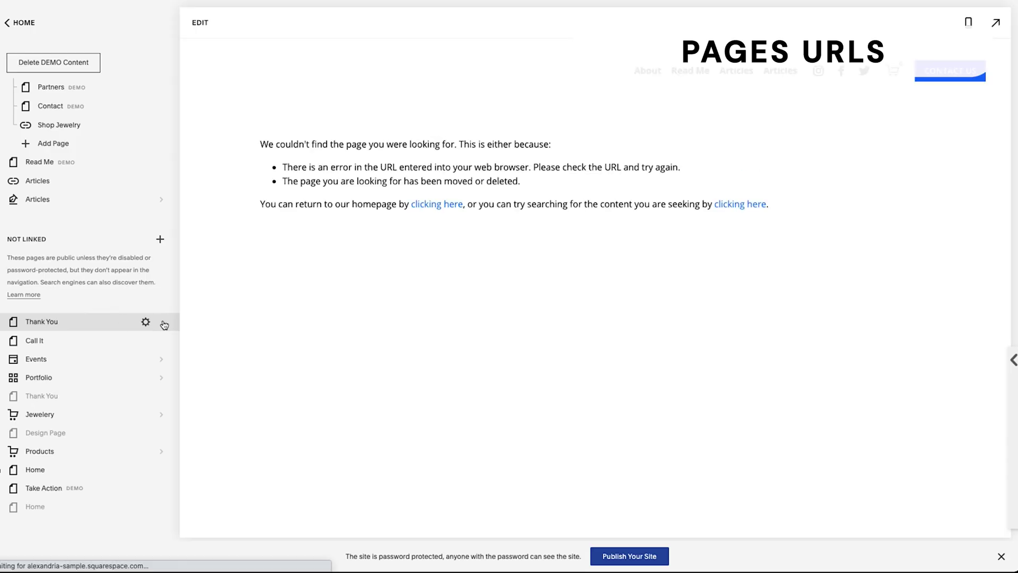
Change the new Thank You page's slug from /thank-you-1 to /thank-you and save
left_click(143, 322)
left_click(524, 316)
key("BackSpace")
key("BackSpace")
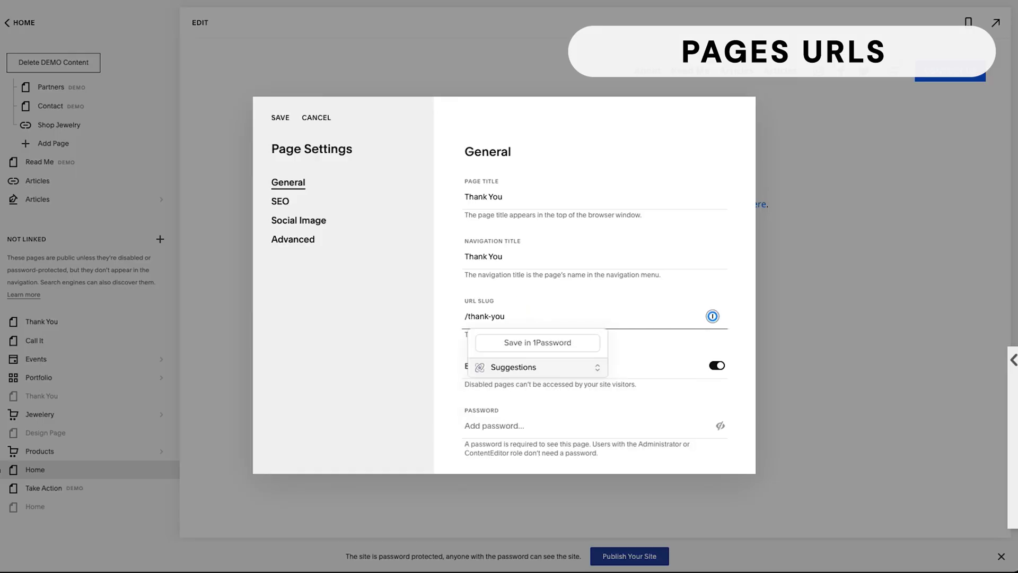
left_click(279, 114)
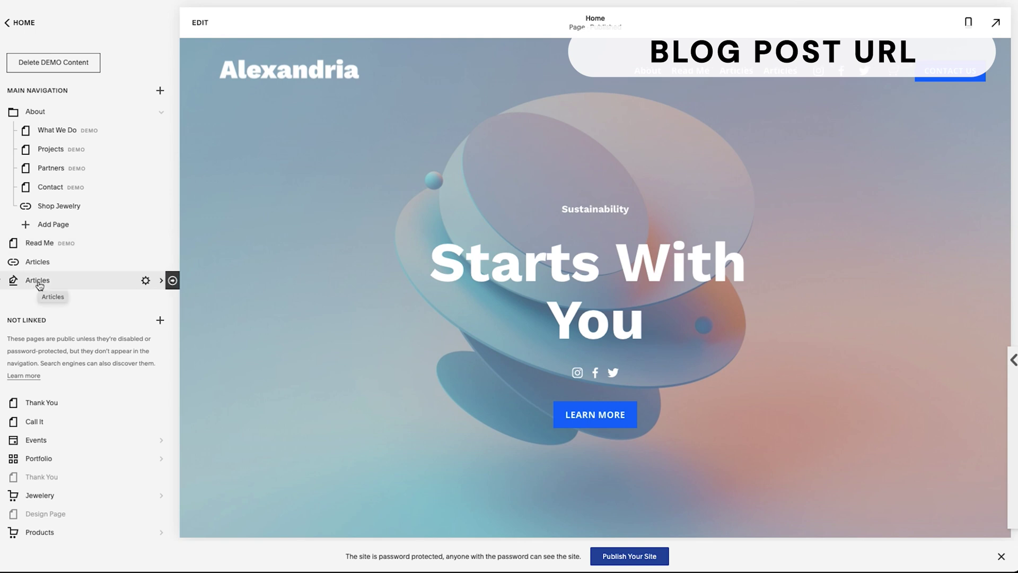
Review the Articles Blog Settings, then display the Articles blog's list of posts
left_click(146, 280)
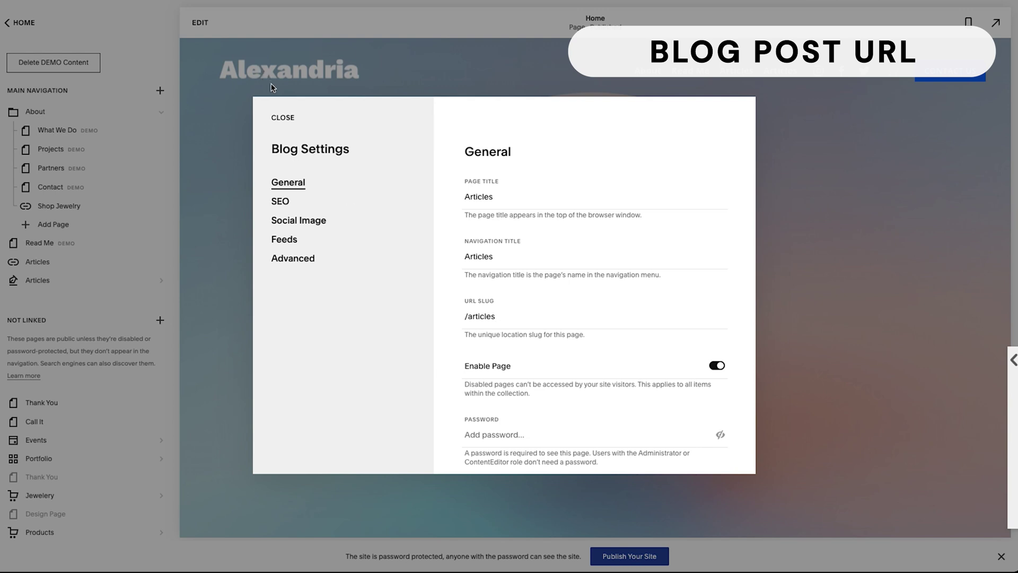
left_click(282, 117)
left_click(42, 281)
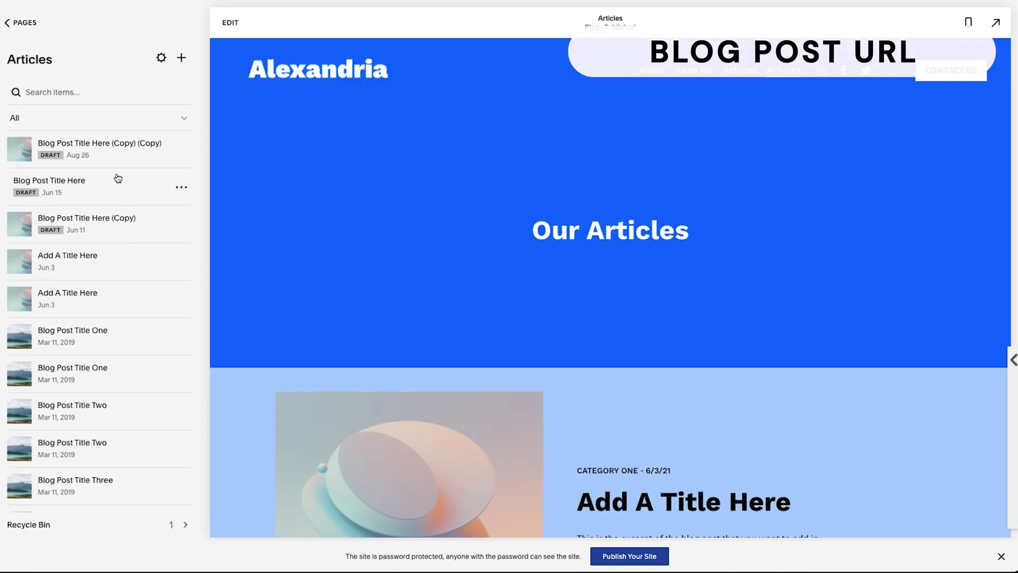
Replace the Blog Post Title Here post's URL ending with digital-marketing-strategies and save
left_click(181, 189)
left_click(183, 212)
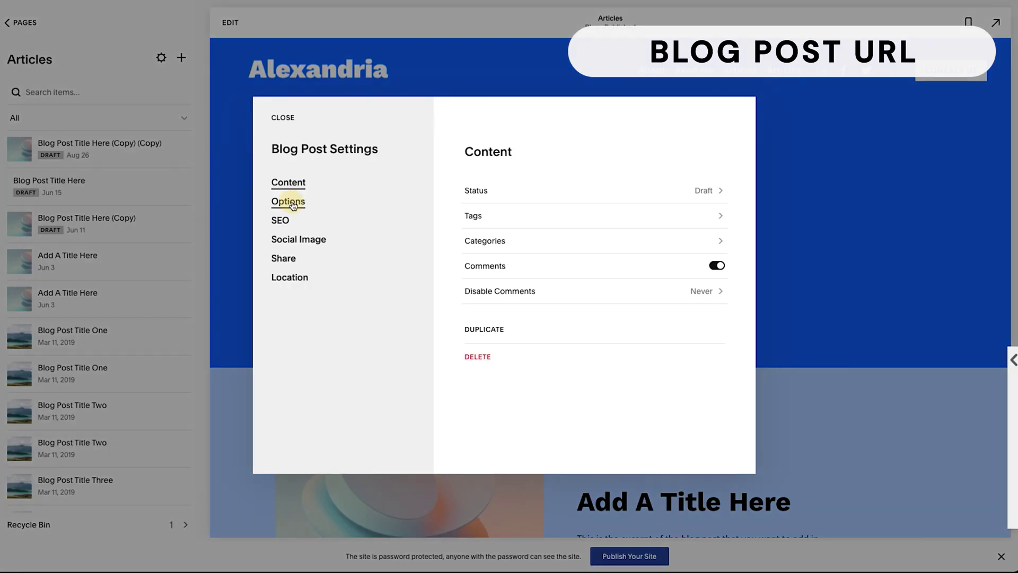
left_click(291, 205)
scroll(487, 351, "down", 1)
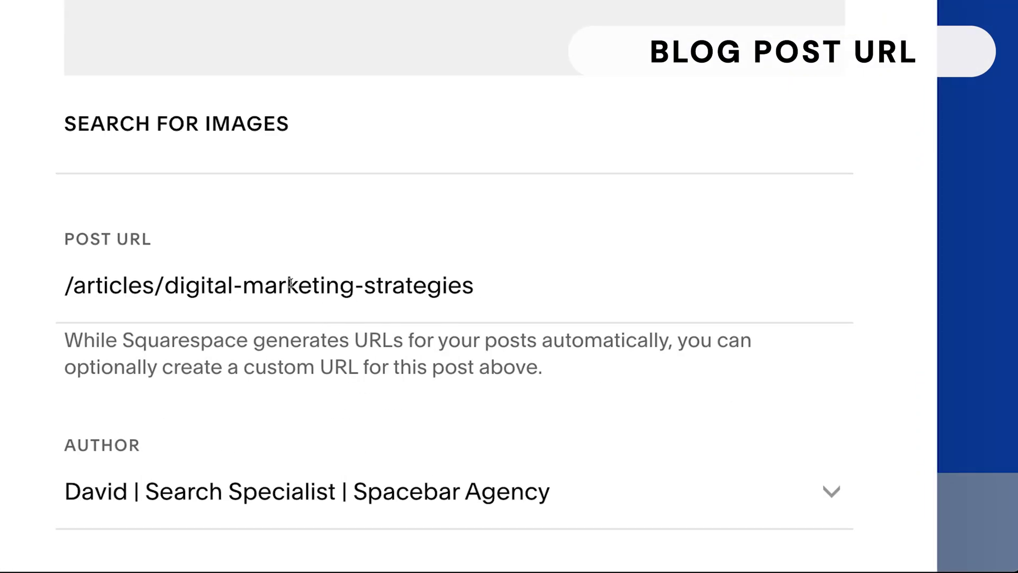
left_click_drag(473, 285, 163, 285)
key("ctrl+c")
key("BackSpace")
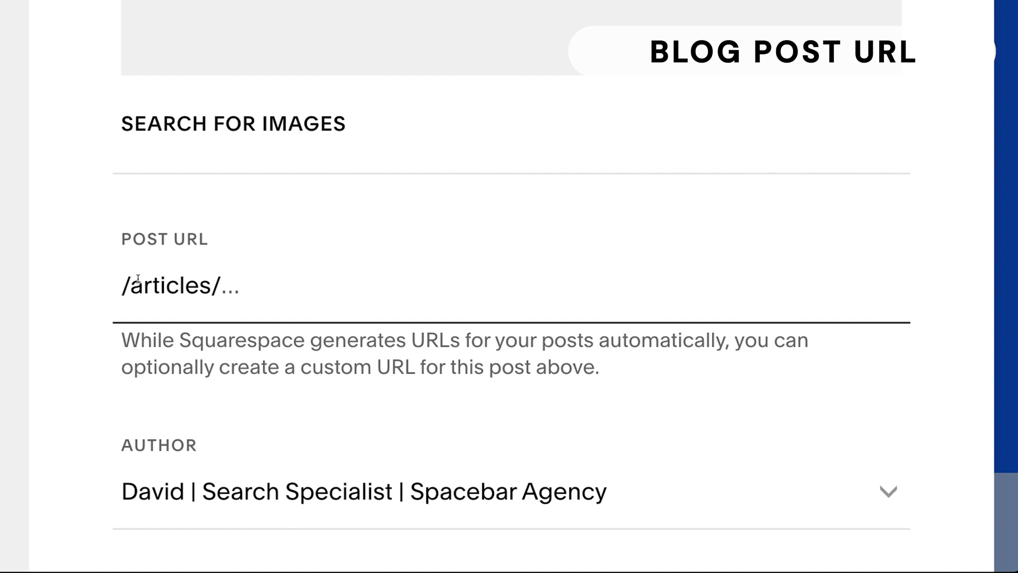
key("ctrl+v")
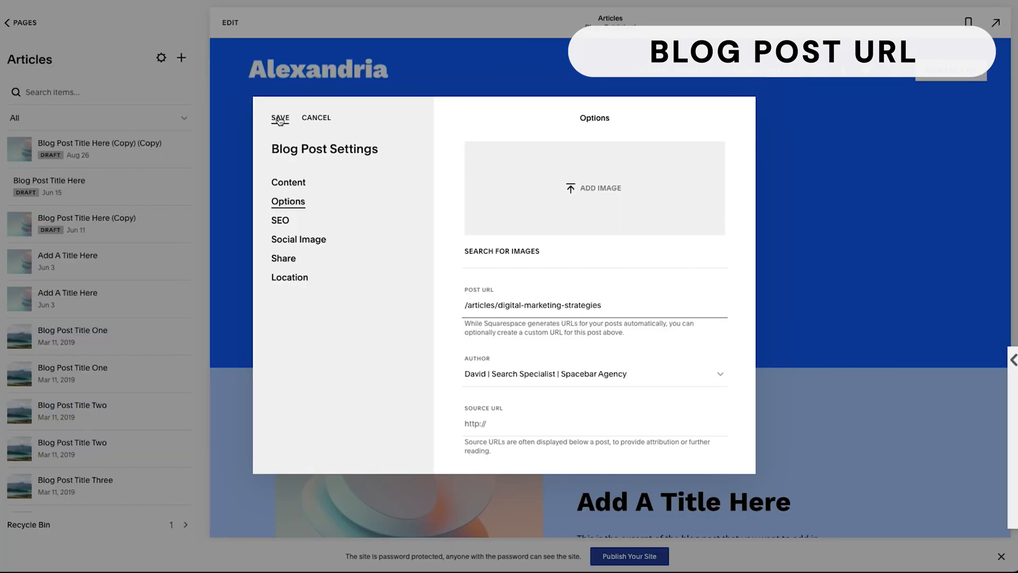
left_click(277, 115)
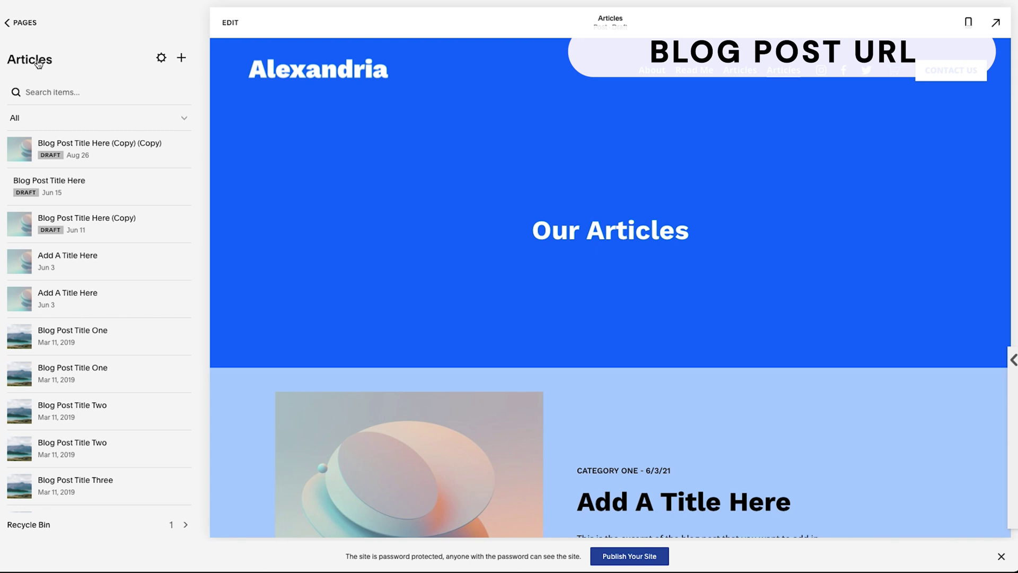
Append -1 to the Articles blog's URL slug, making it /articles-1, and save
left_click(161, 59)
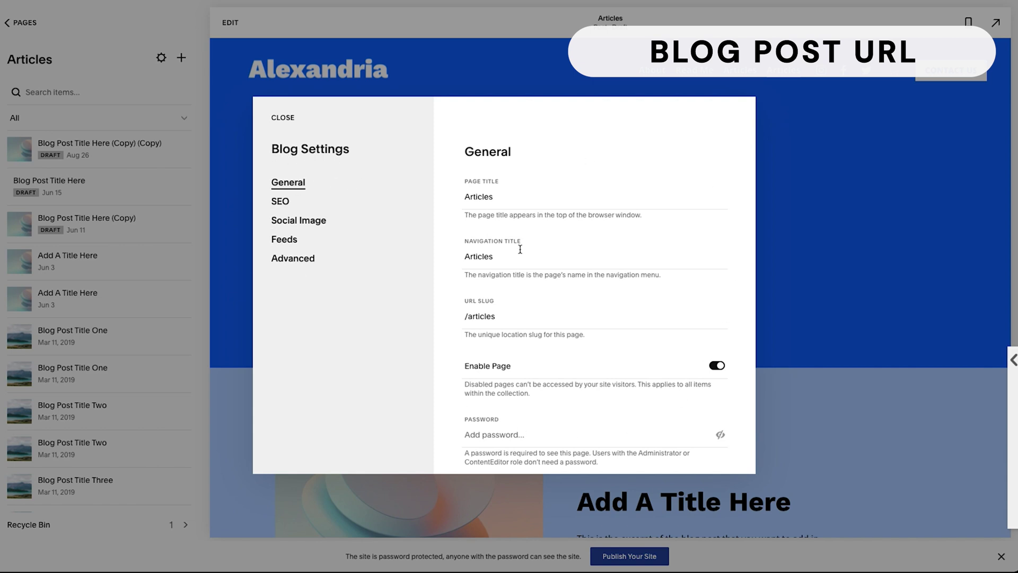
left_click(499, 317)
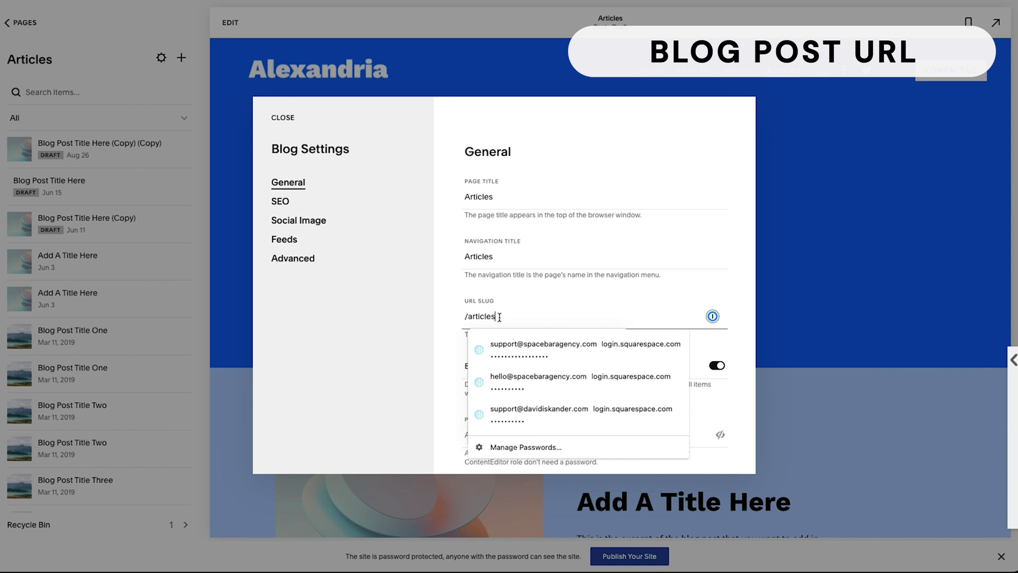
type("-1")
left_click(399, 275)
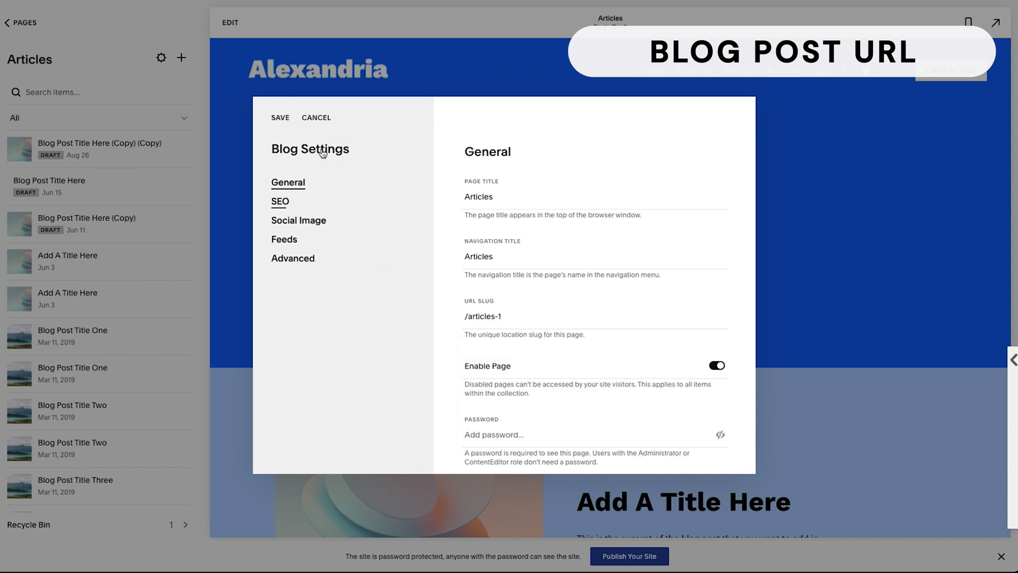
left_click(281, 119)
Confirm the post URL now reads /articles-1/digital-marketing-strategies in the post's options
left_click(182, 189)
left_click(187, 208)
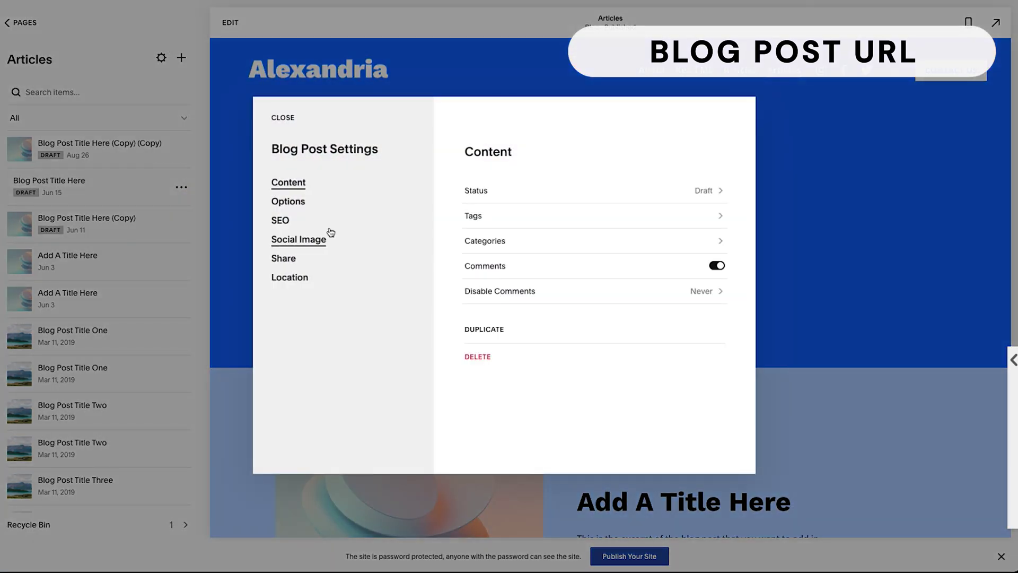
left_click(288, 202)
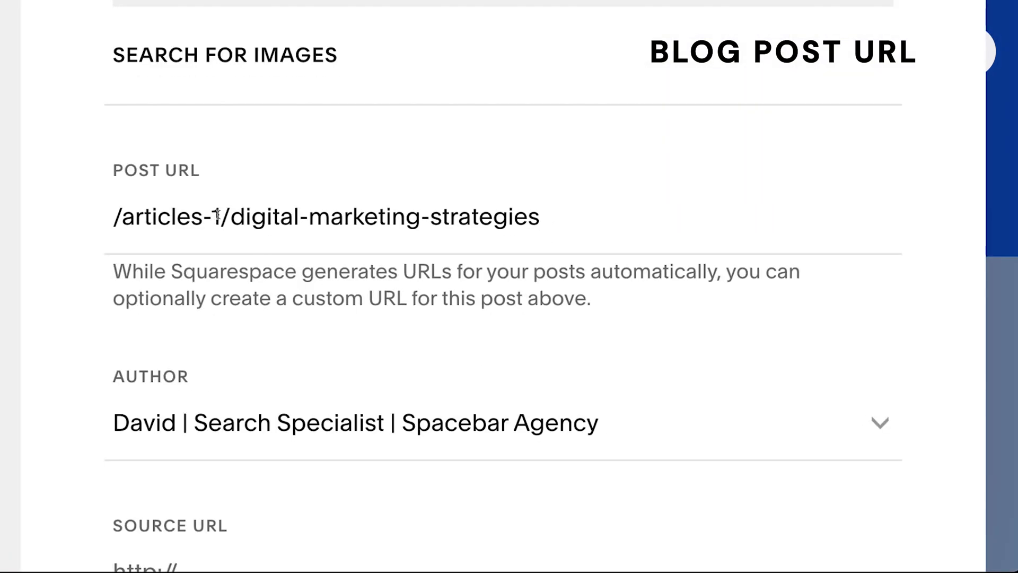
left_click_drag(500, 353, 496, 353)
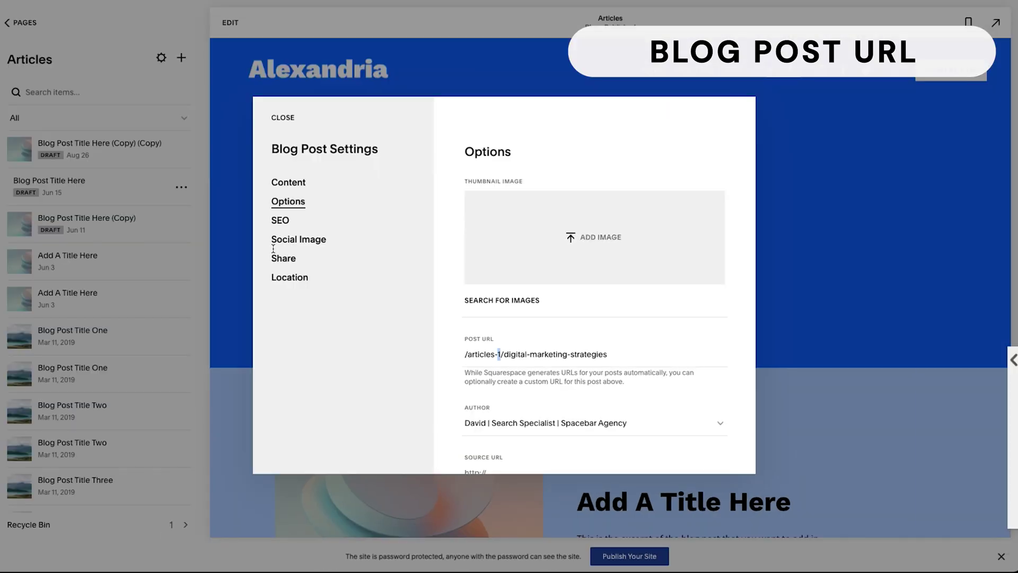
left_click(157, 183)
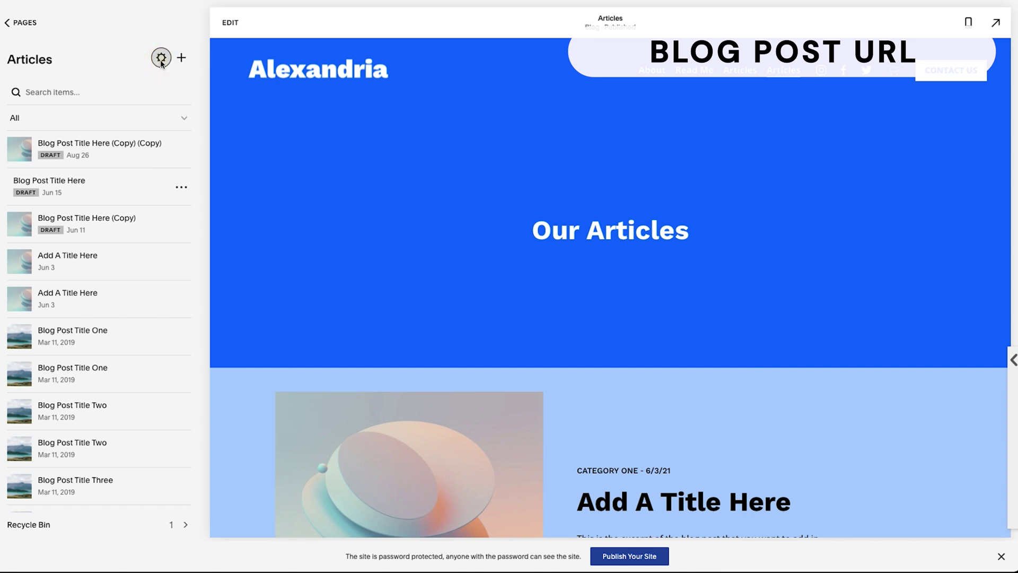
Edit the Articles blog's slug back to /articles, trying blog and whitepapers along the way
left_click(161, 59)
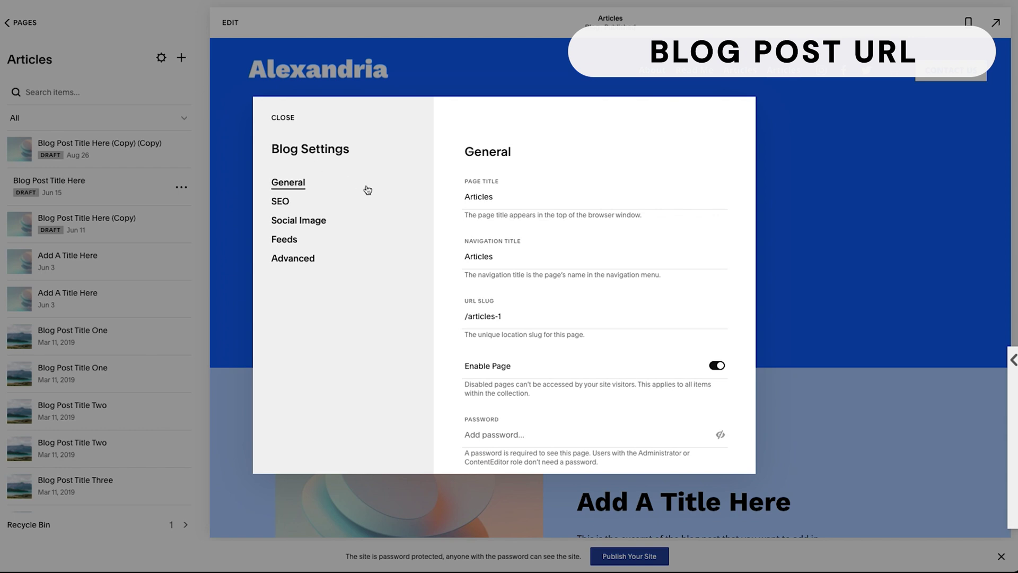
left_click(508, 317)
key("BackSpace")
key("BackSpace")
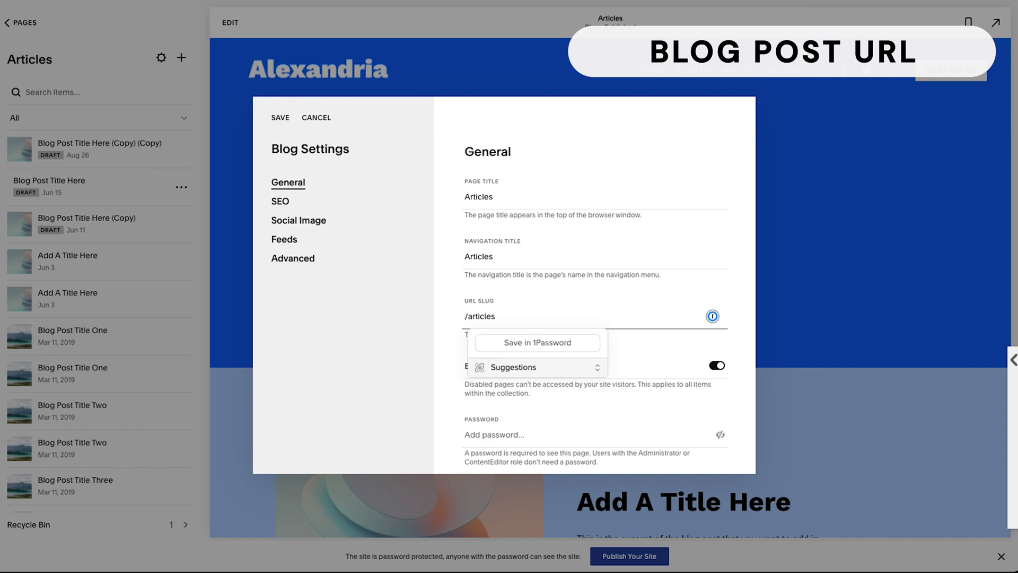
key("alt+shift+Left")
type("blog")
key("alt+BackSpace")
type("whitepapers")
key("alt+BackSpace")
type("articles")
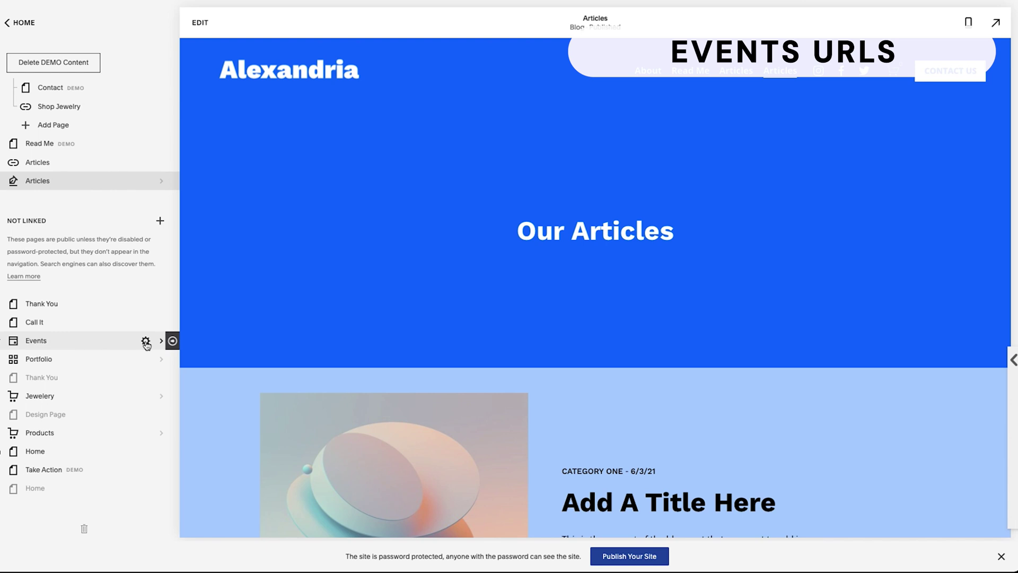
Go to the Events page and review its event list settings
left_click(96, 343)
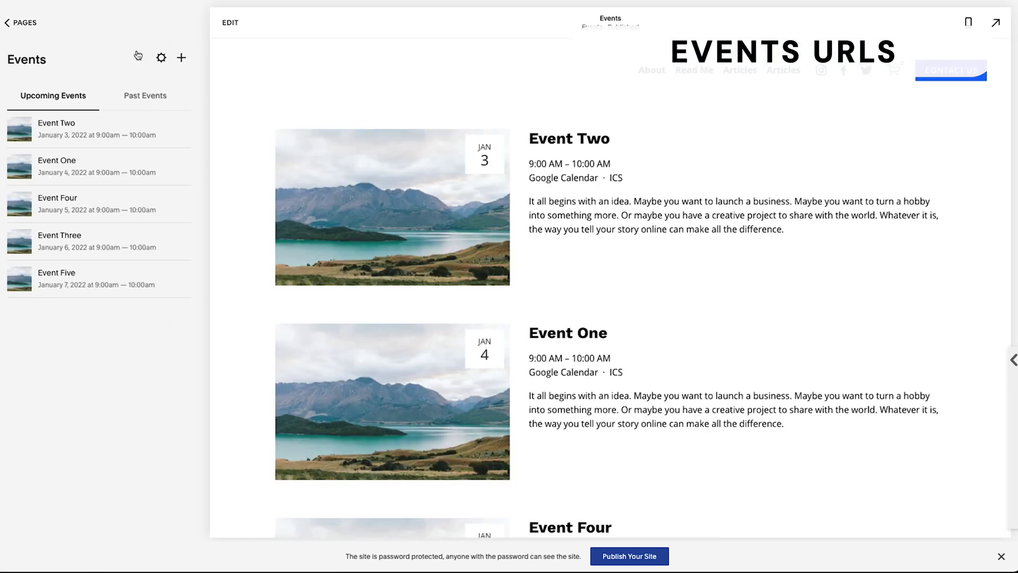
left_click(161, 58)
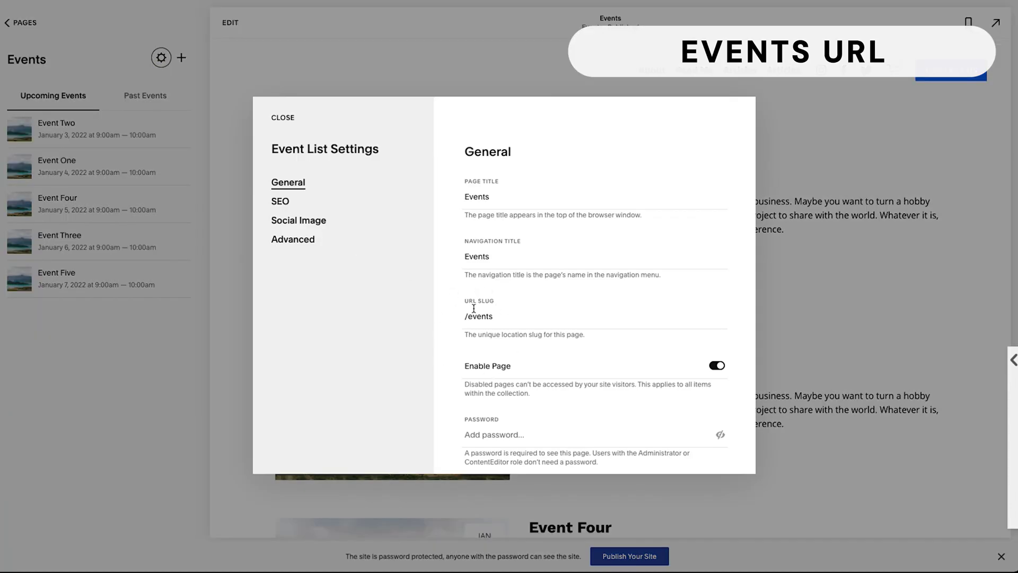
left_click(114, 406)
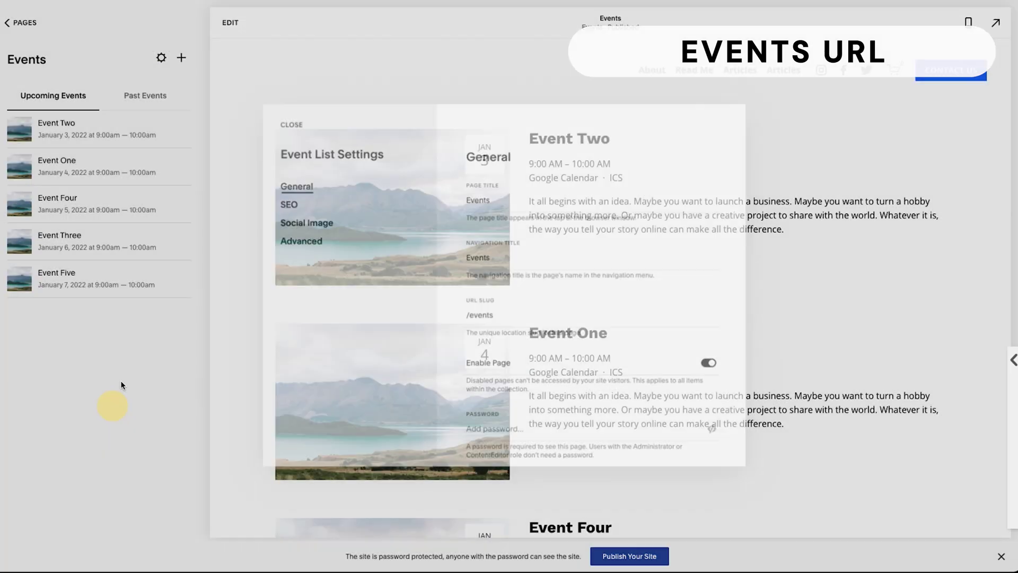
Replace Event Two's generated URL ending event-two-m8f9g with weekly-dinner and save
left_click(182, 129)
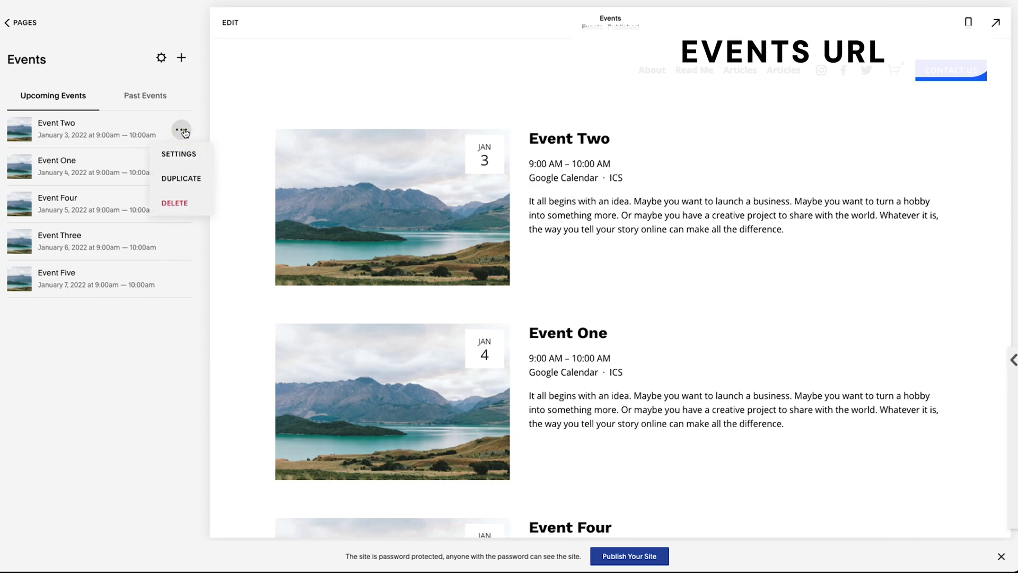
left_click(179, 155)
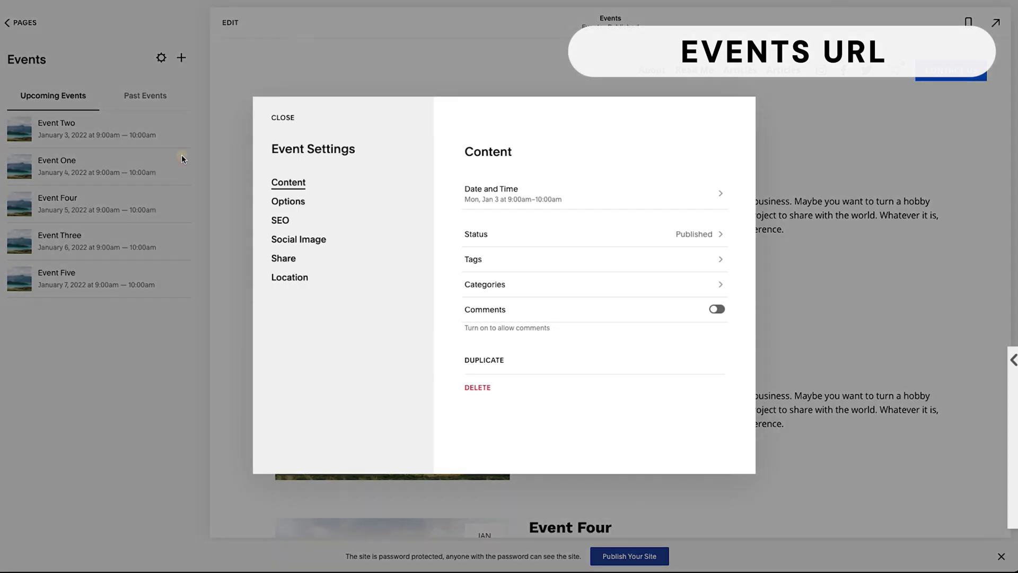
left_click(284, 203)
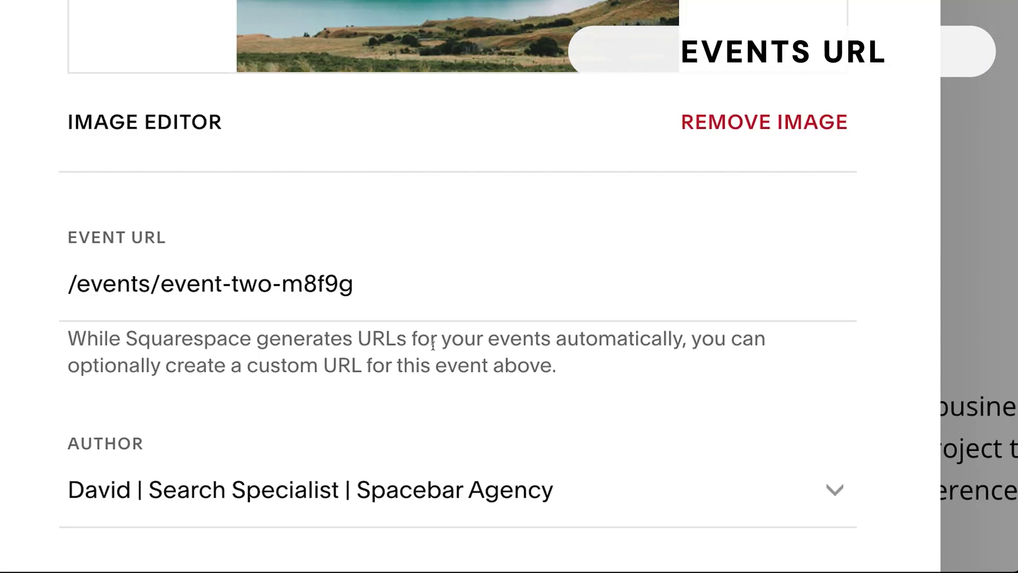
triple_click(268, 285)
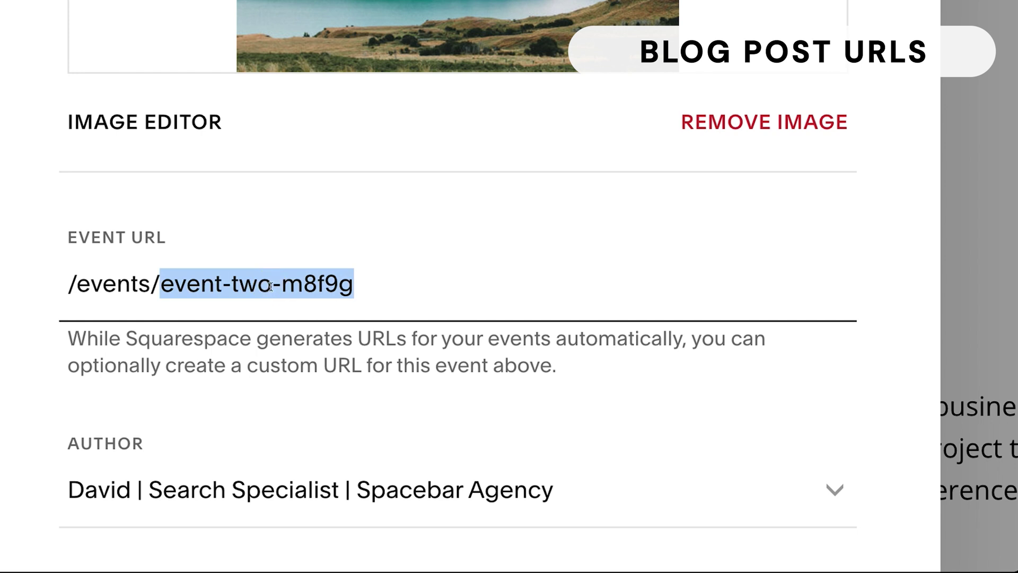
type("weekly-dinner")
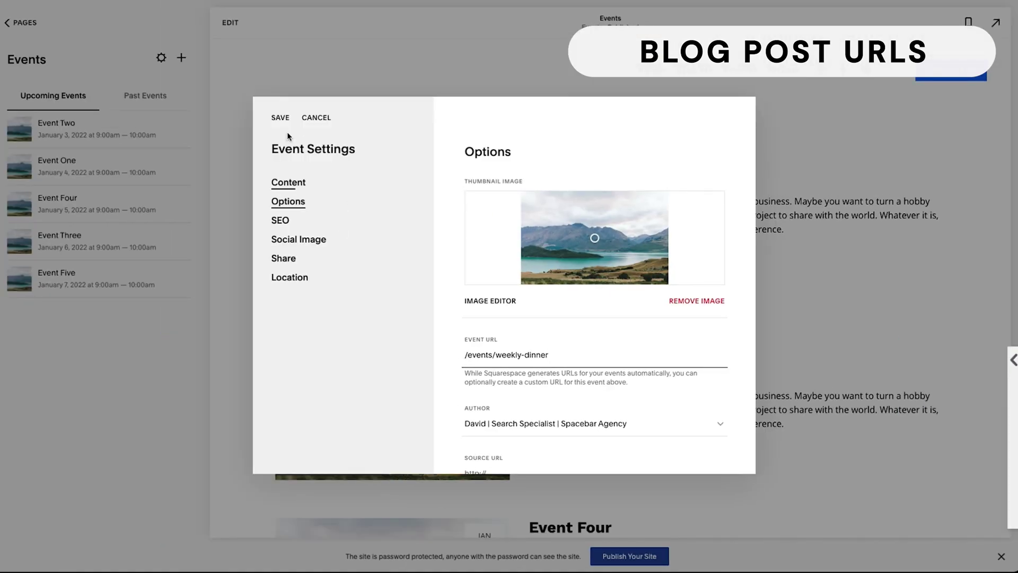
left_click(276, 121)
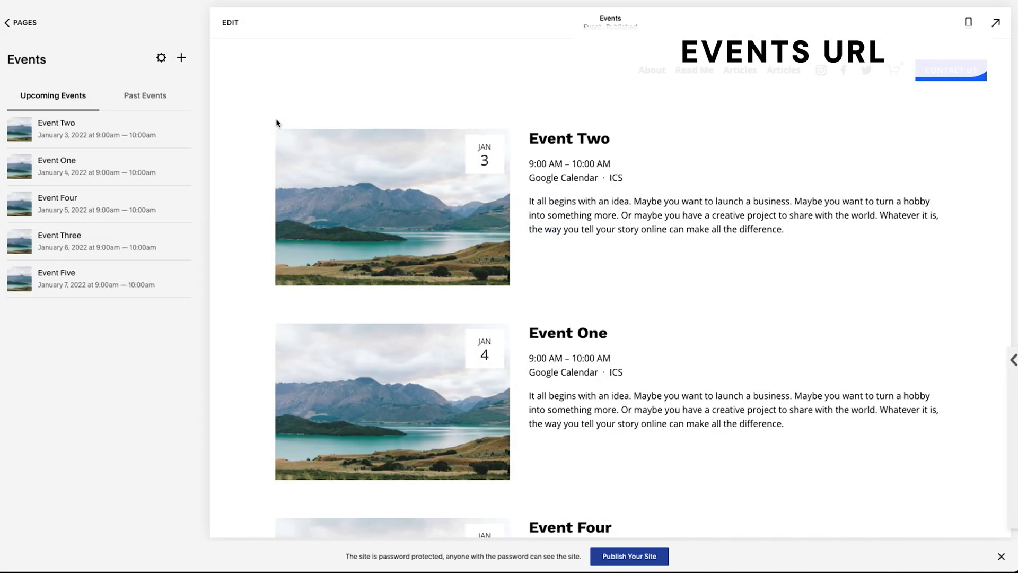
Return to the pages list, go to the Portfolio page, and review its settings
left_click(24, 25)
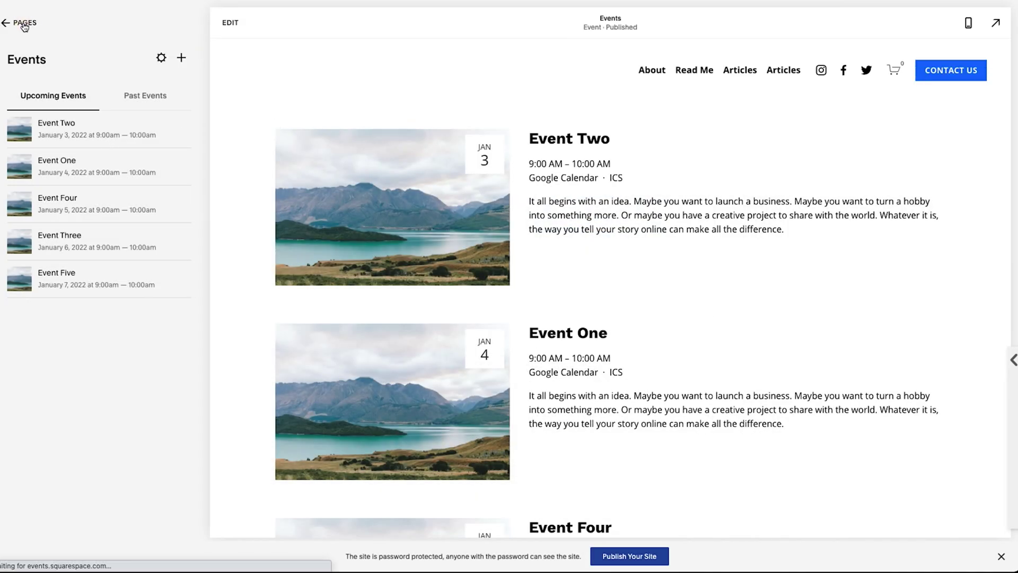
scroll(72, 419, "down", 2)
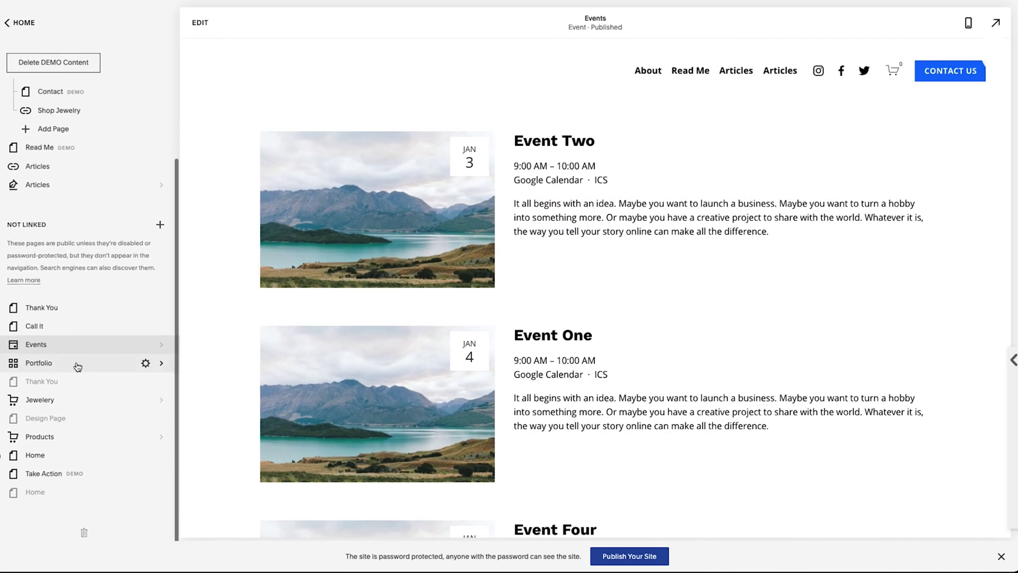
left_click(50, 365)
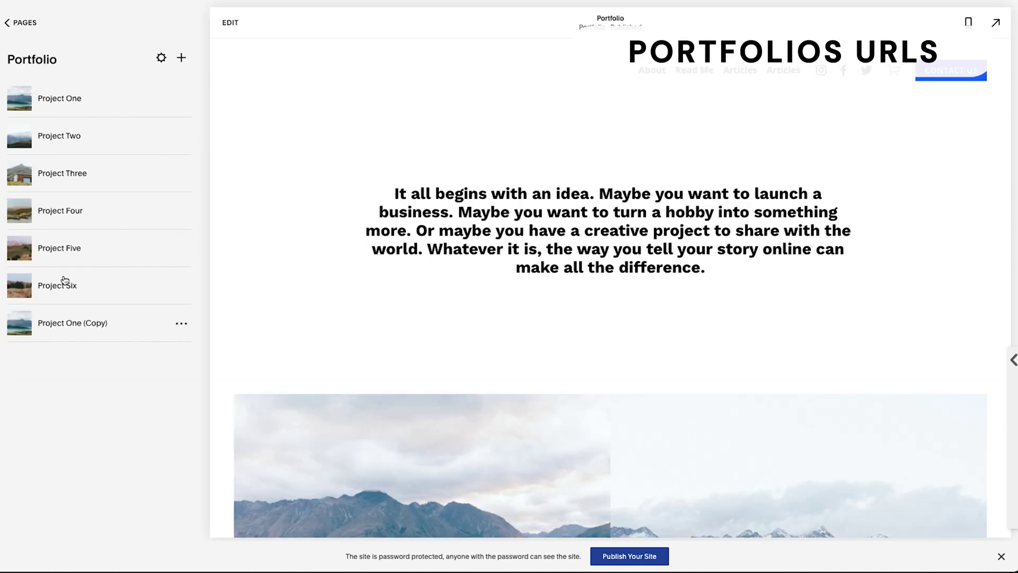
left_click(162, 58)
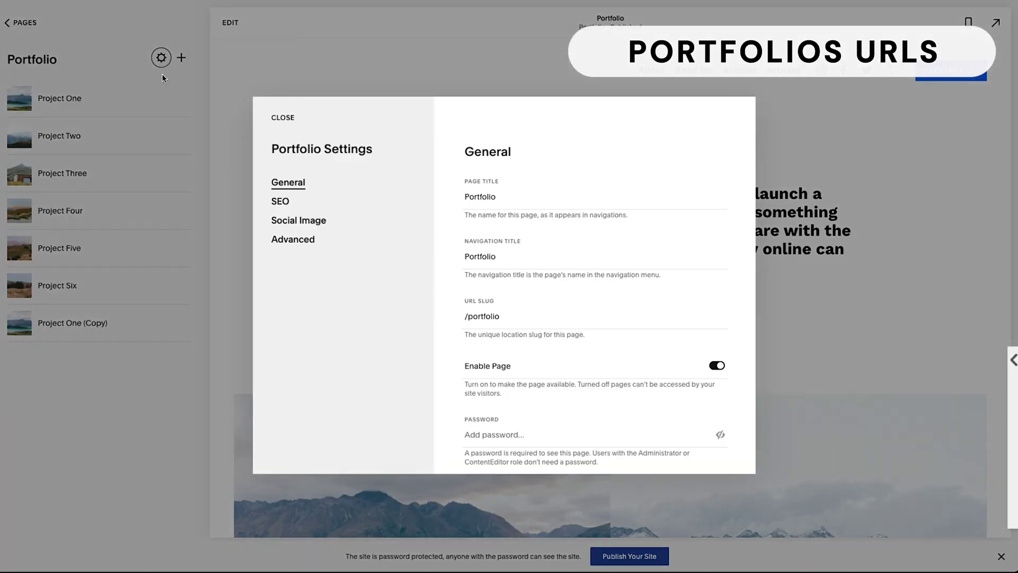
left_click(96, 34)
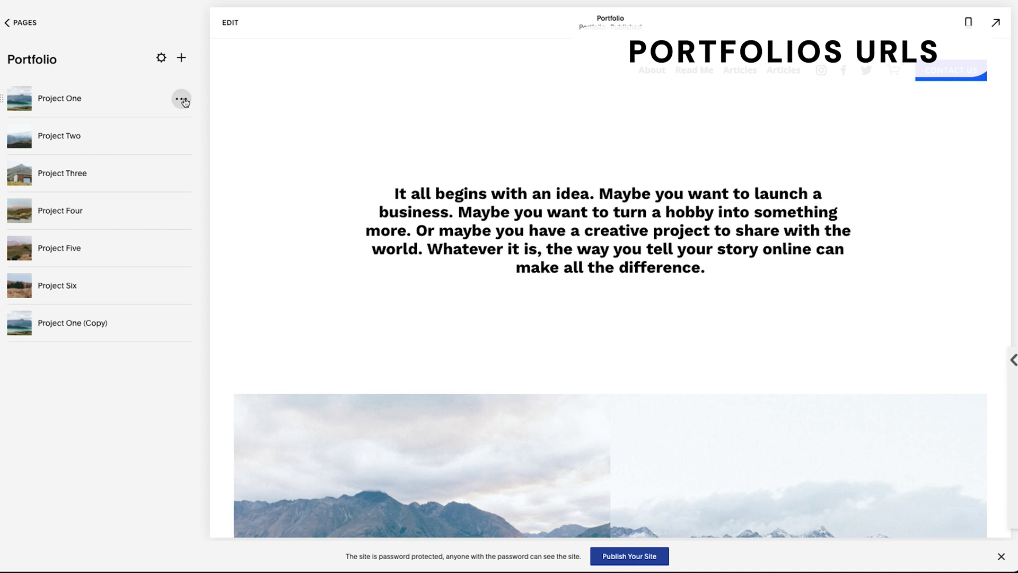
Replace Project One's slug ending project-one-dadb5 with apple-design-project and save
left_click(182, 123)
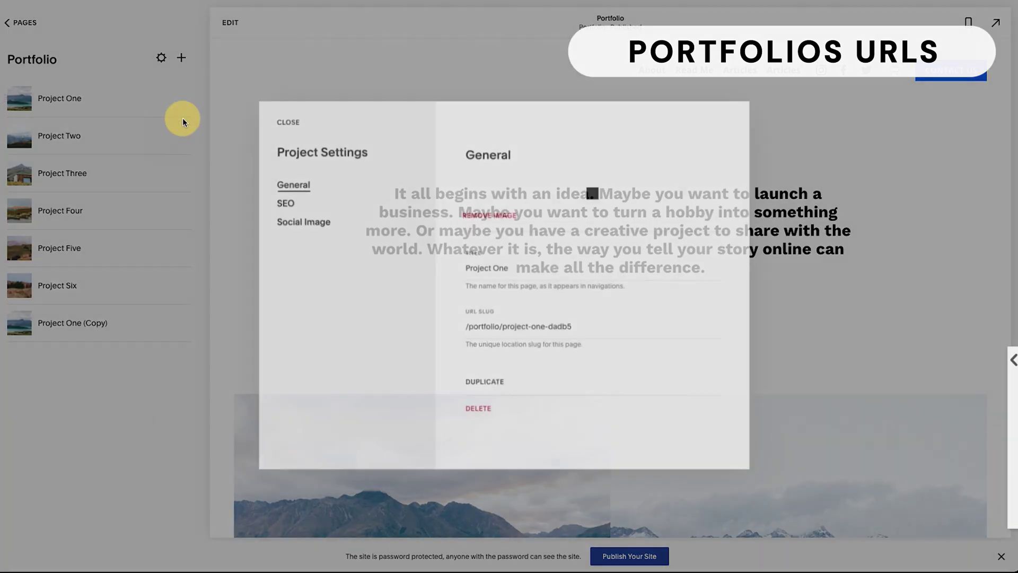
scroll(524, 406, "down", 1)
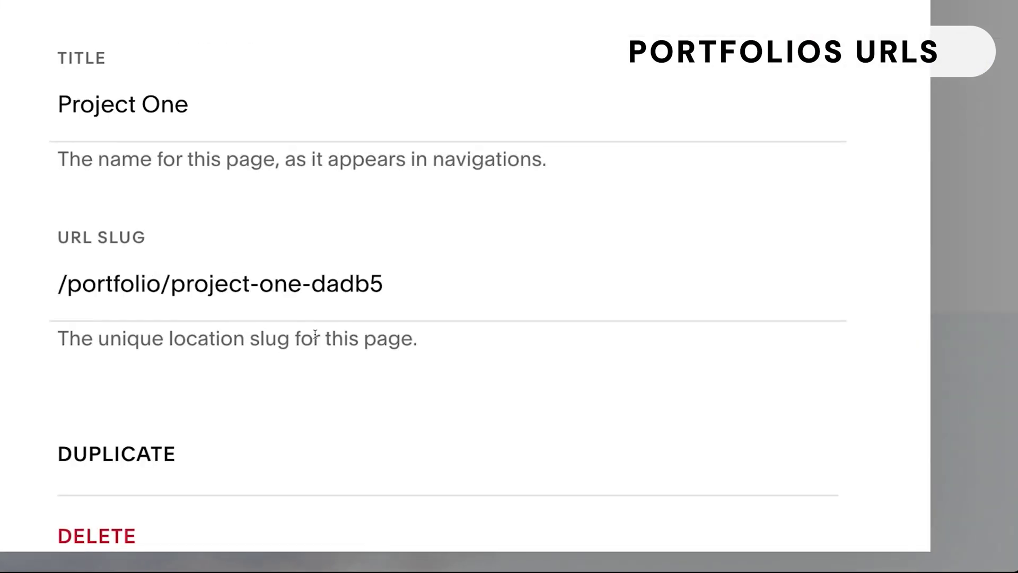
left_click(371, 287)
key("ctrl+a")
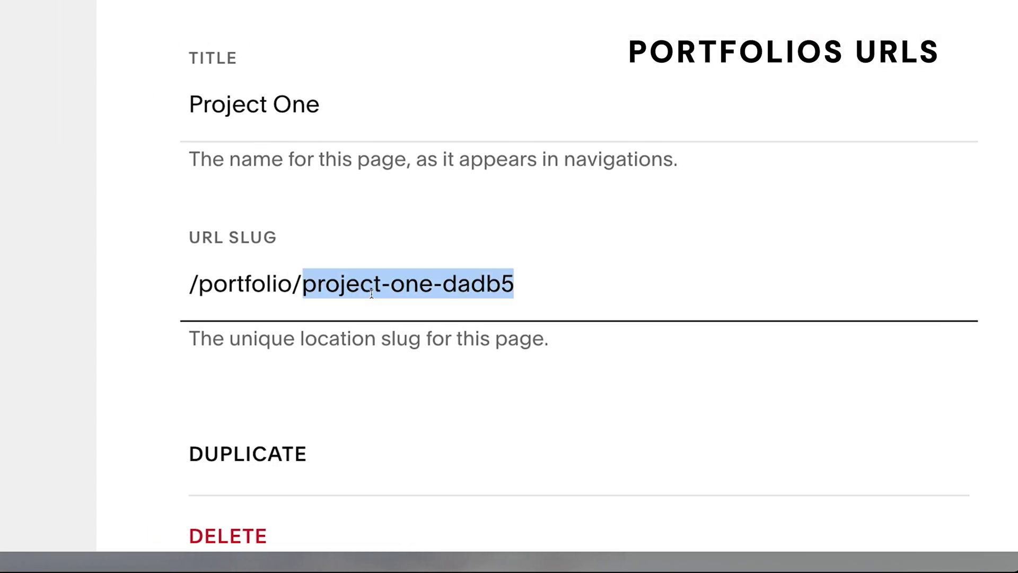
type("apple-design-project")
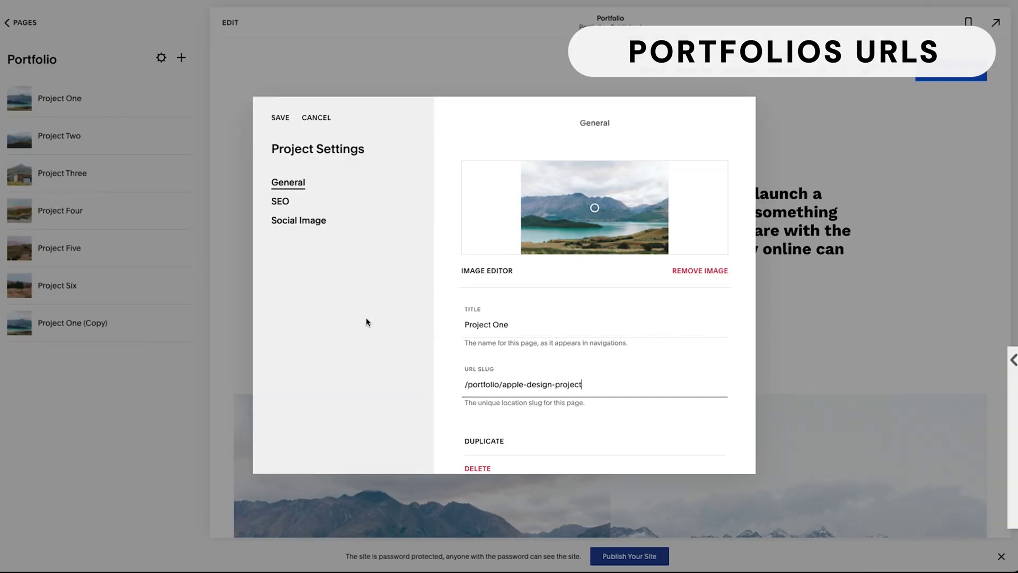
left_click(281, 119)
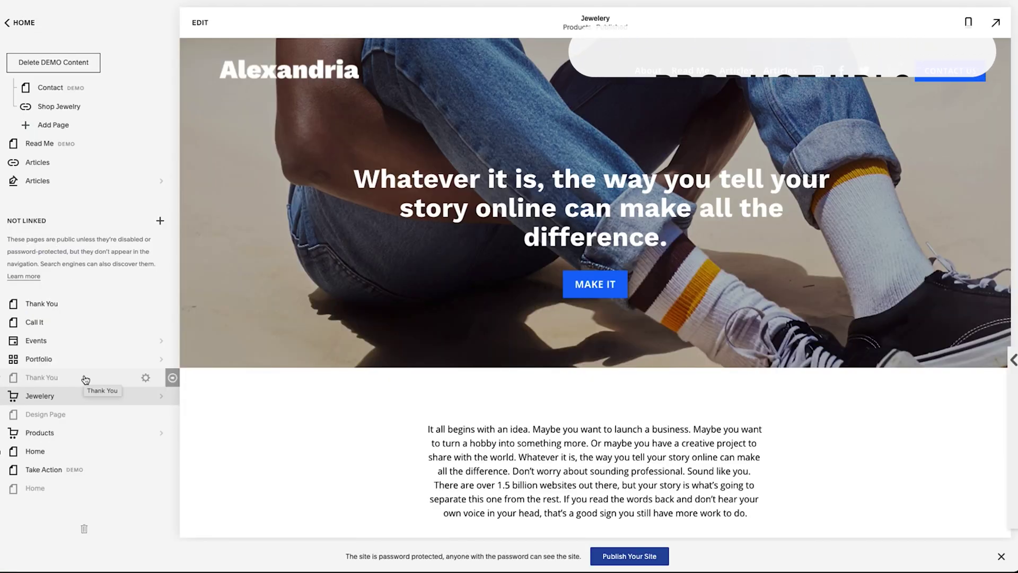
Change the Products store slug from /products to /shop, then view its Jewelry category
left_click(44, 434)
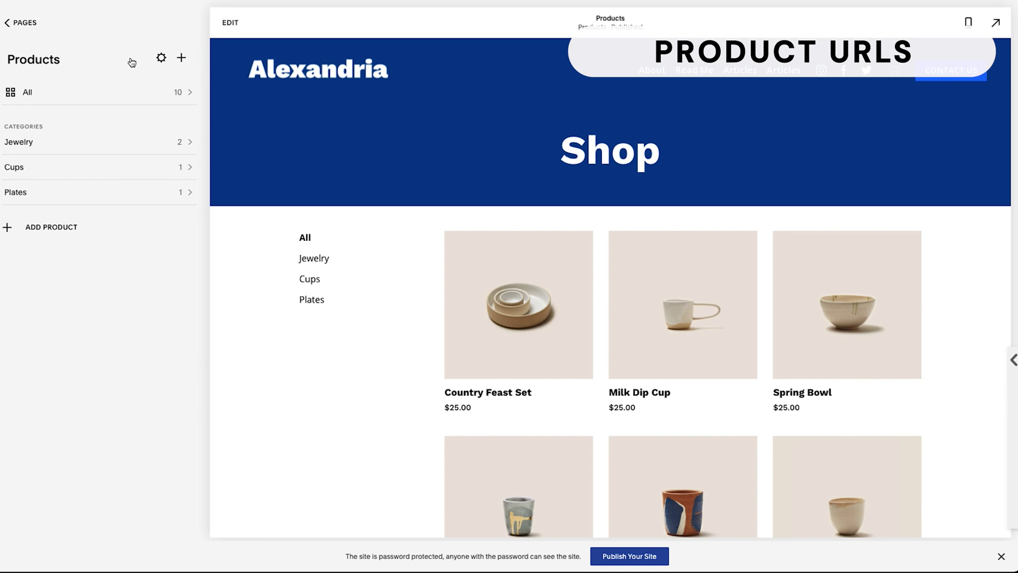
left_click(161, 57)
left_click(291, 186)
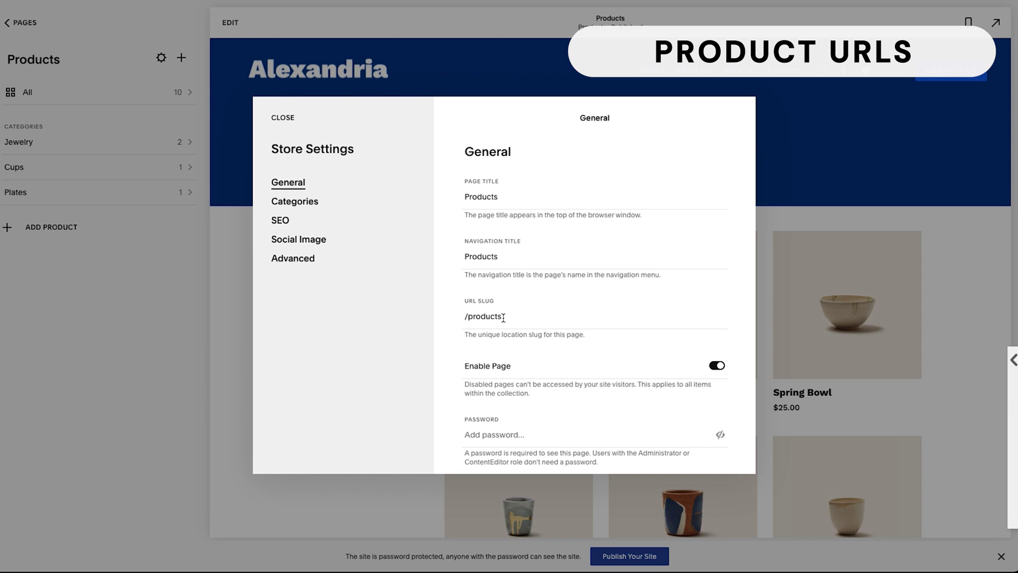
left_click(503, 317)
key("ctrl+a")
type("/shop")
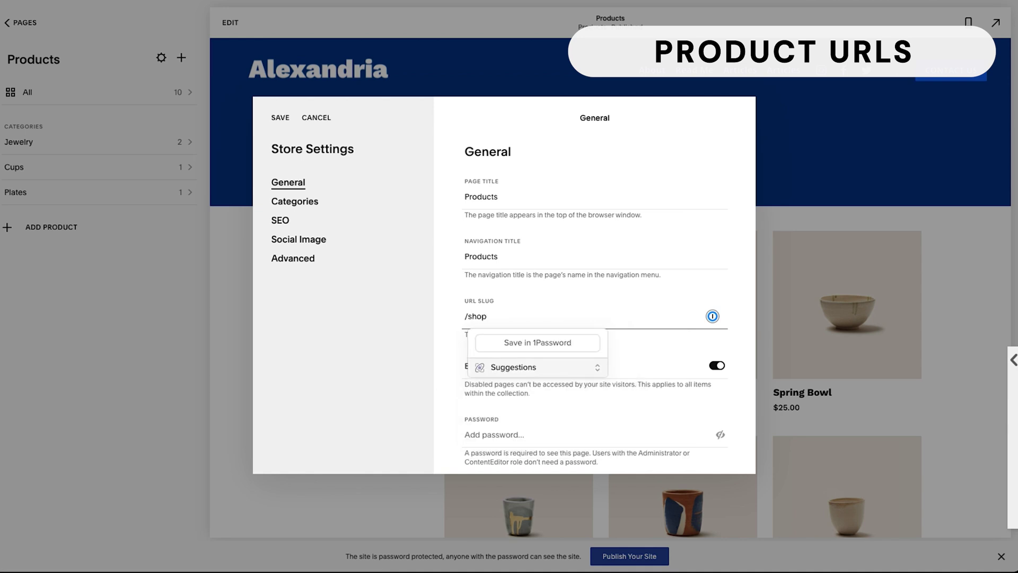
left_click(280, 118)
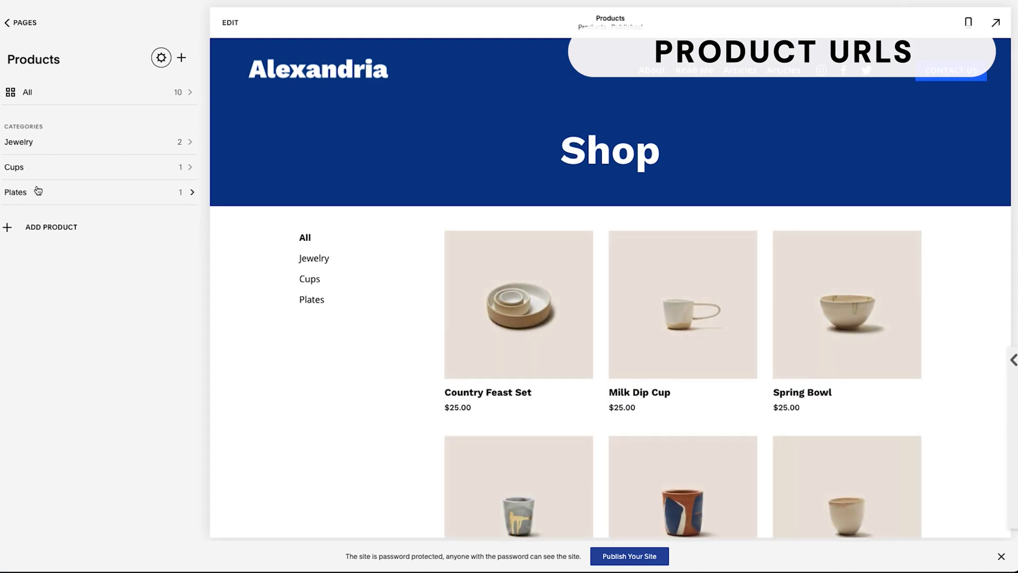
left_click(316, 259)
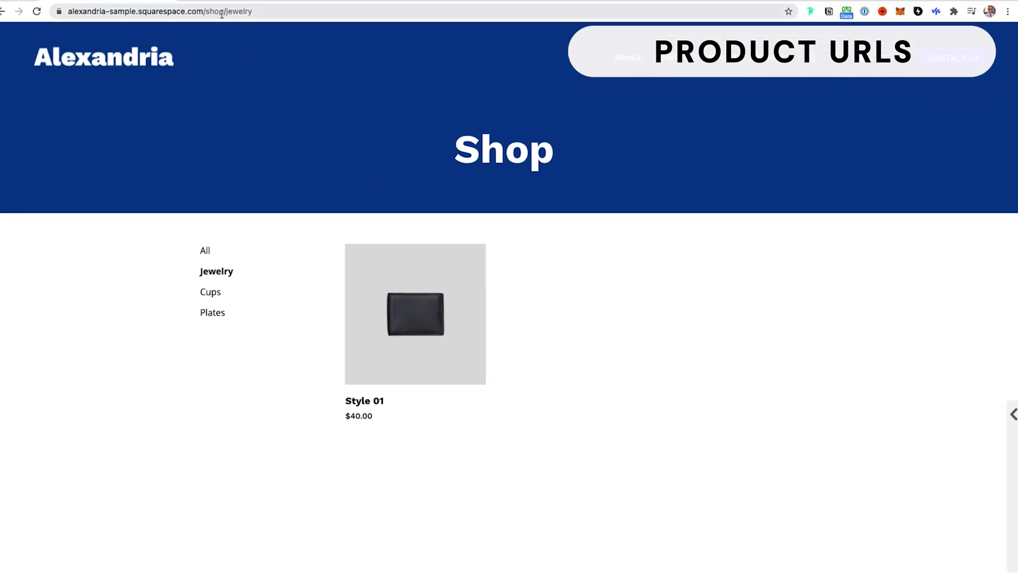
Inspect the Jewelry category's URL slug in its settings, close them, and return to the Products overview
key("Escape")
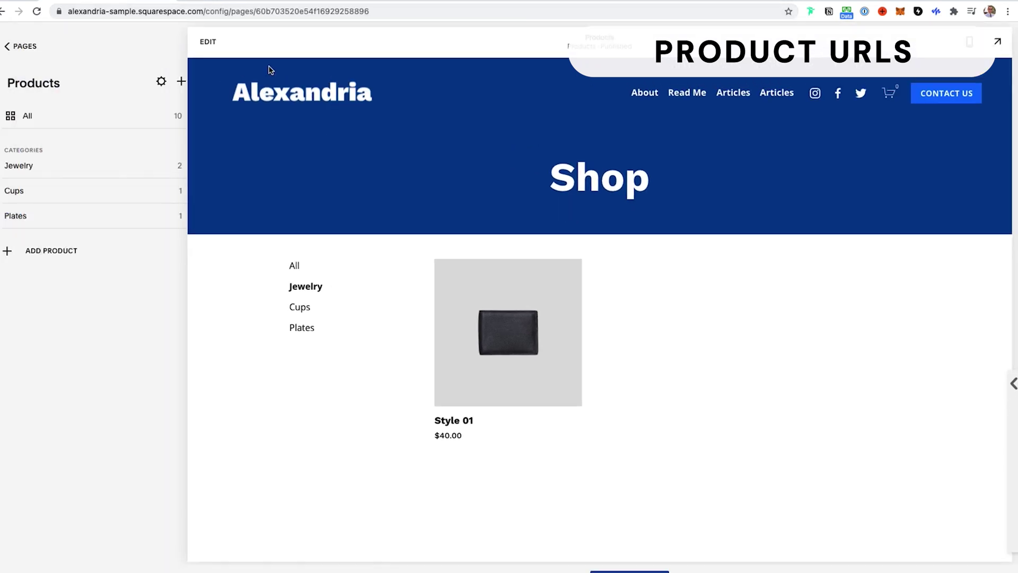
left_click(35, 168)
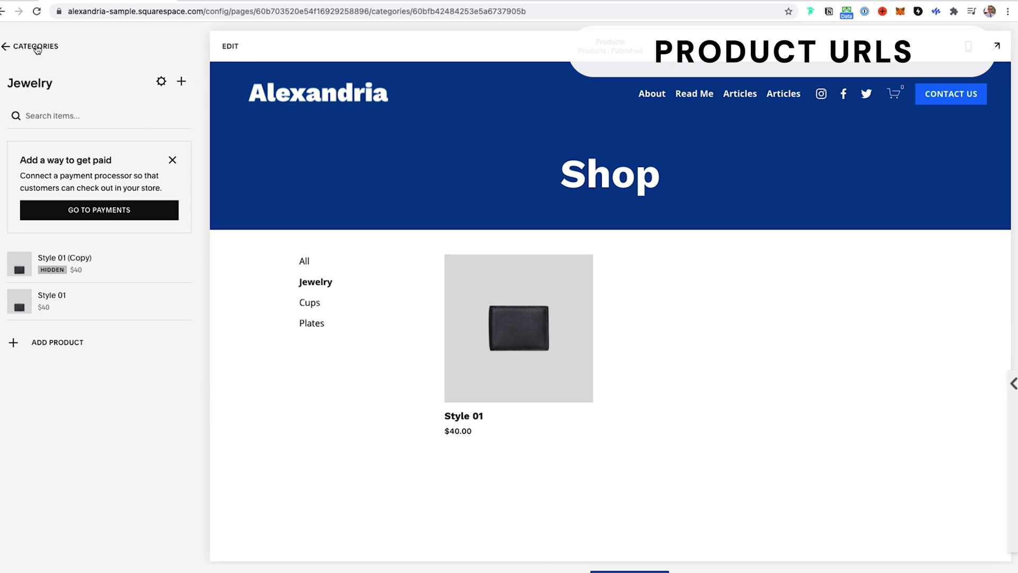
left_click(162, 81)
left_click(504, 277)
type("-1")
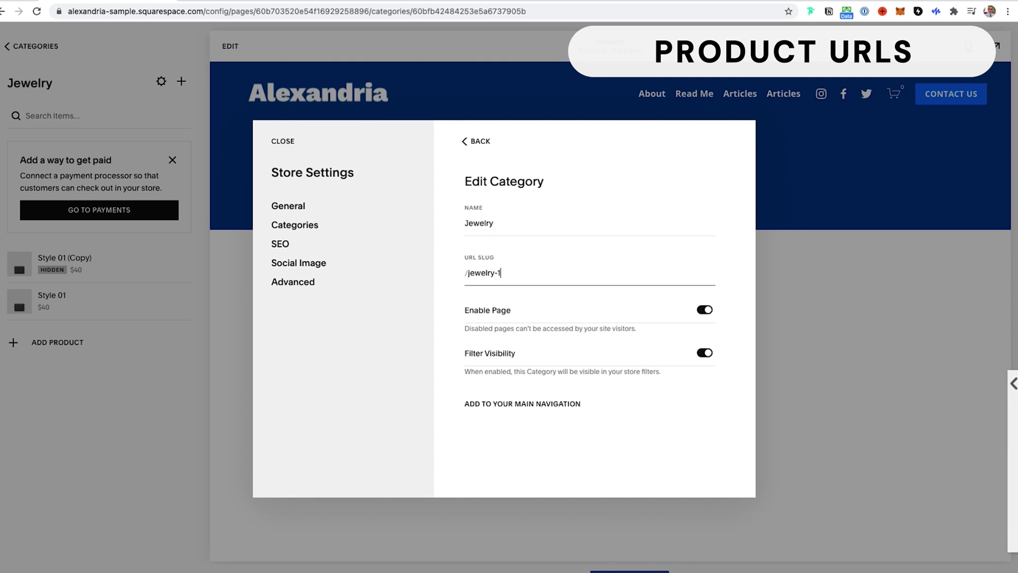
left_click(282, 141)
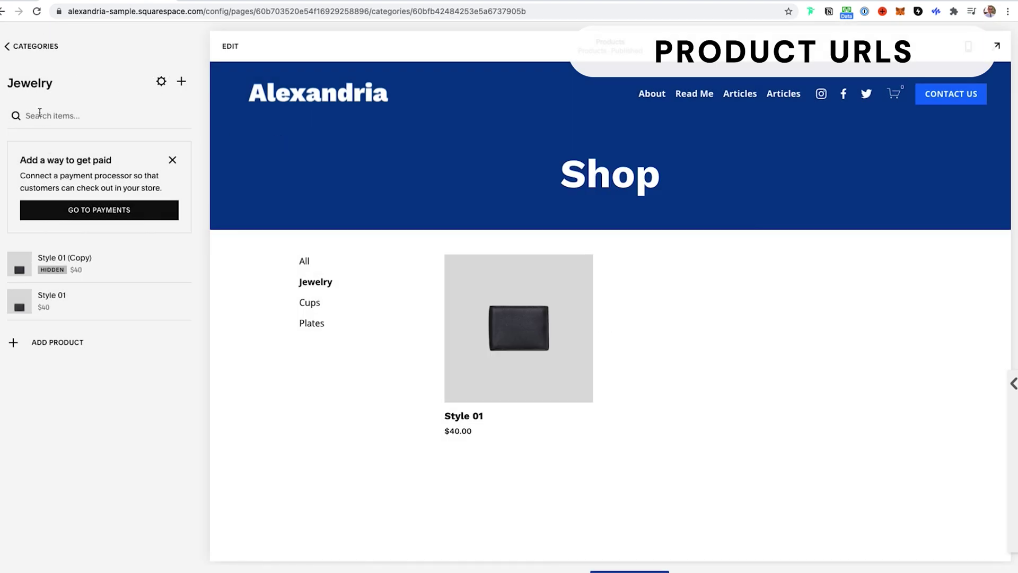
left_click(30, 49)
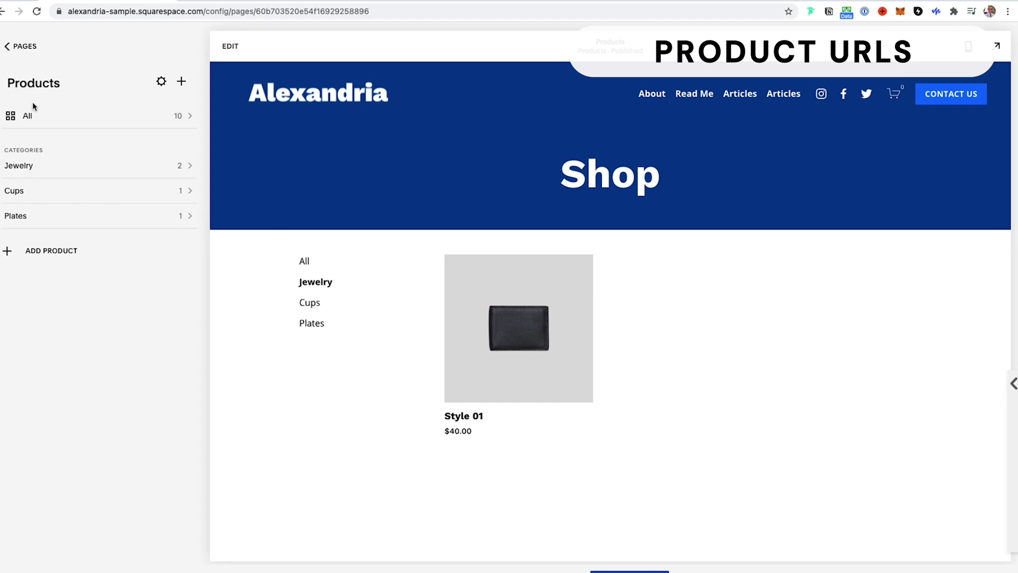
Open the Milk Dip Cup product's SEO and URL settings from the All products list
left_click(43, 117)
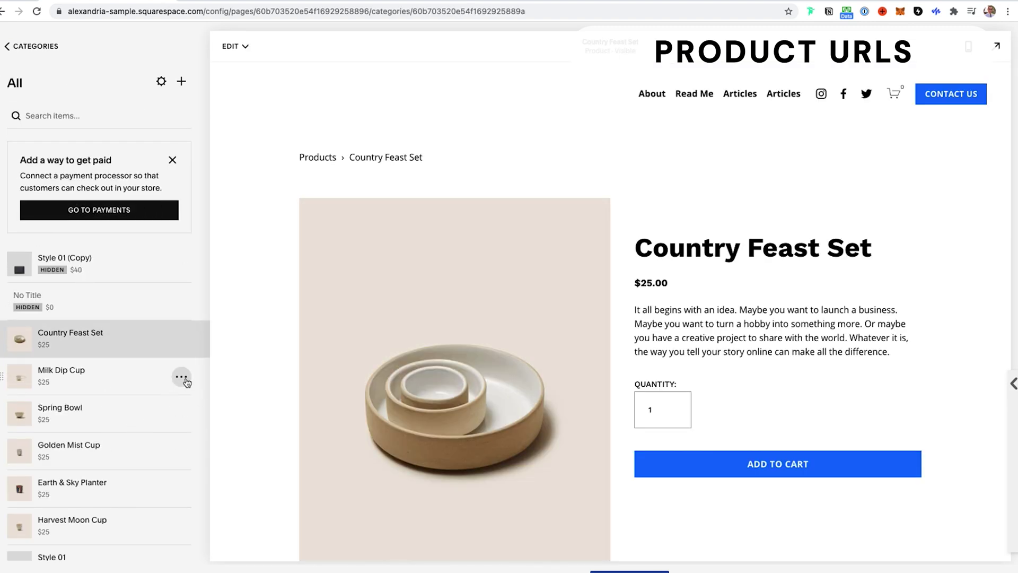
left_click(182, 377)
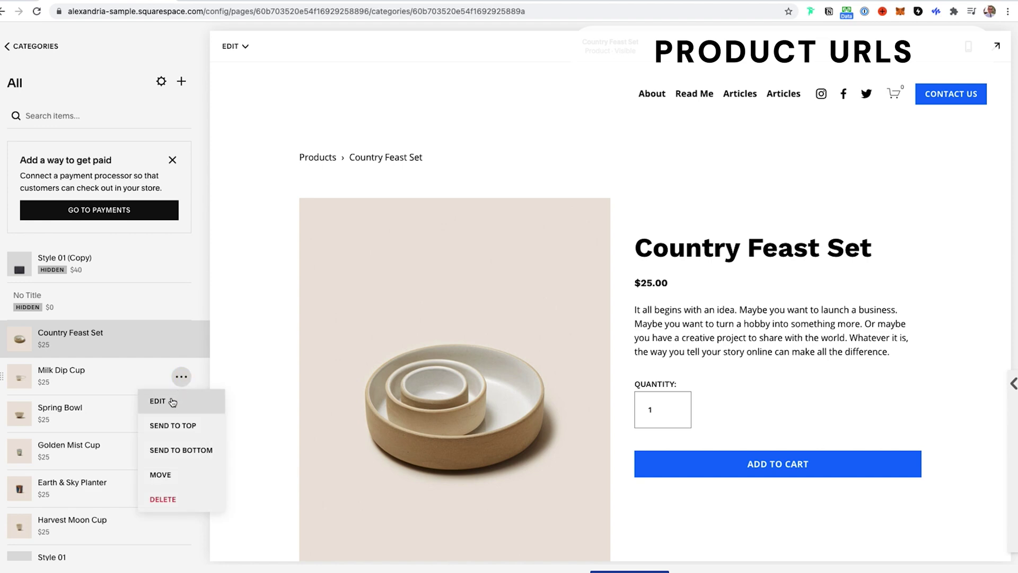
left_click(173, 402)
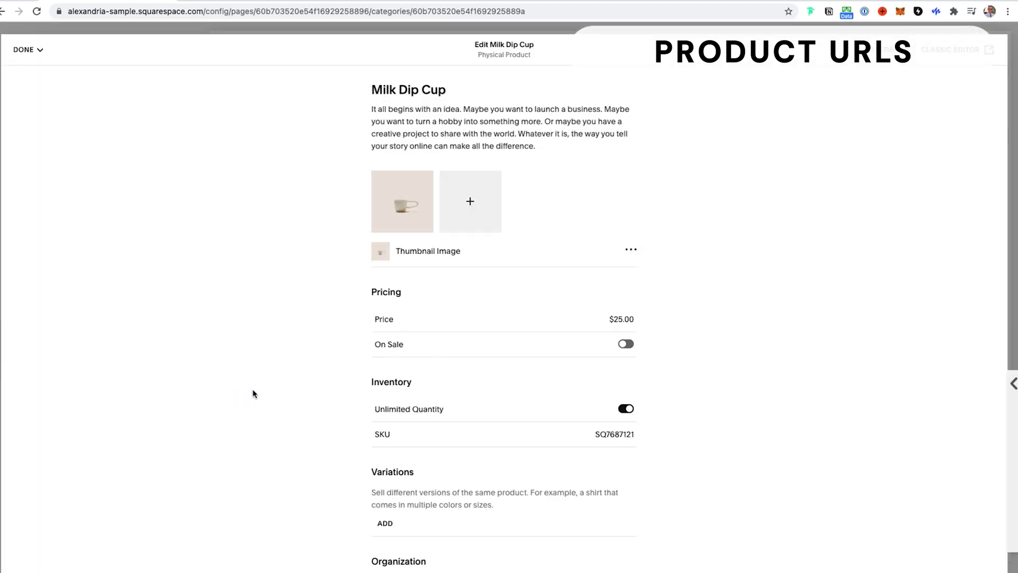
scroll(456, 392, "down", 10)
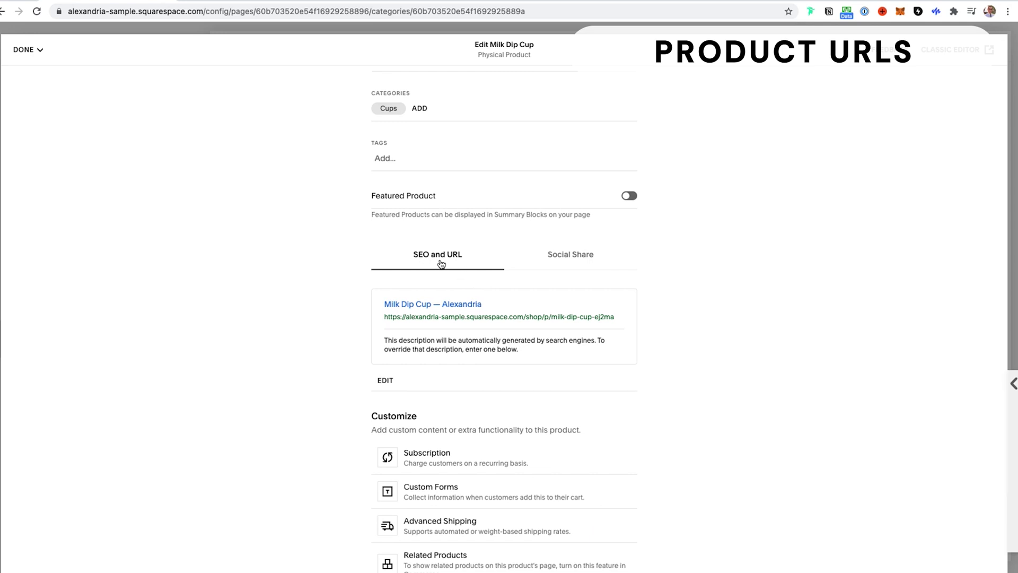
left_click(384, 382)
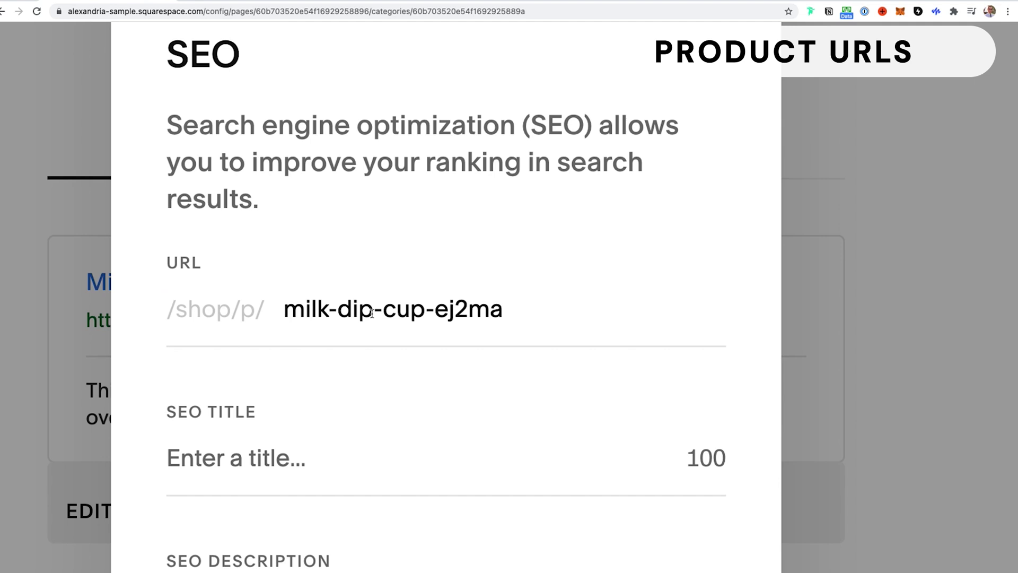
Replace the slug milk-dip-cup-ej2ma with designer-cup, save the product, and preview its page
triple_click(353, 309)
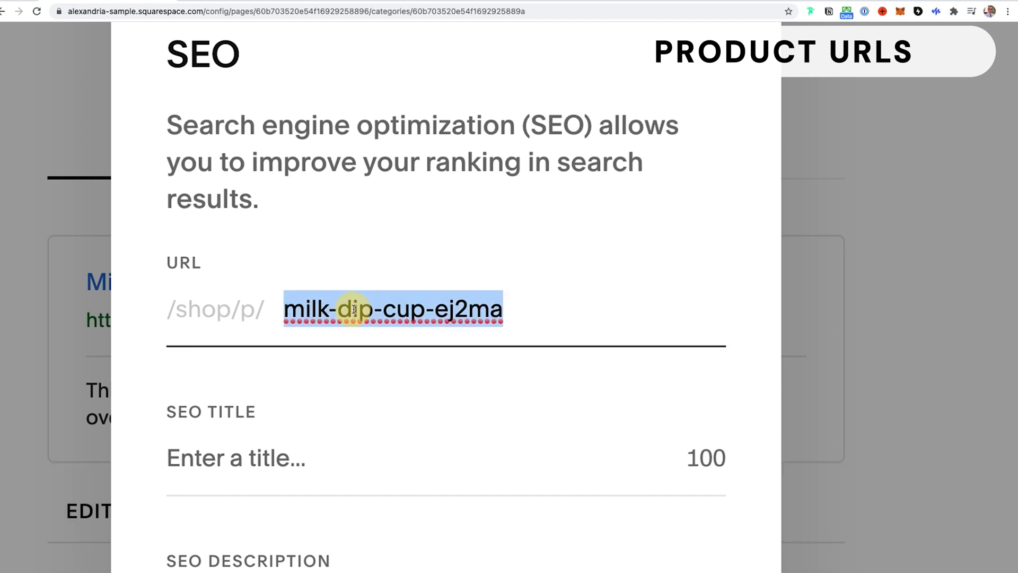
type("designer-cup")
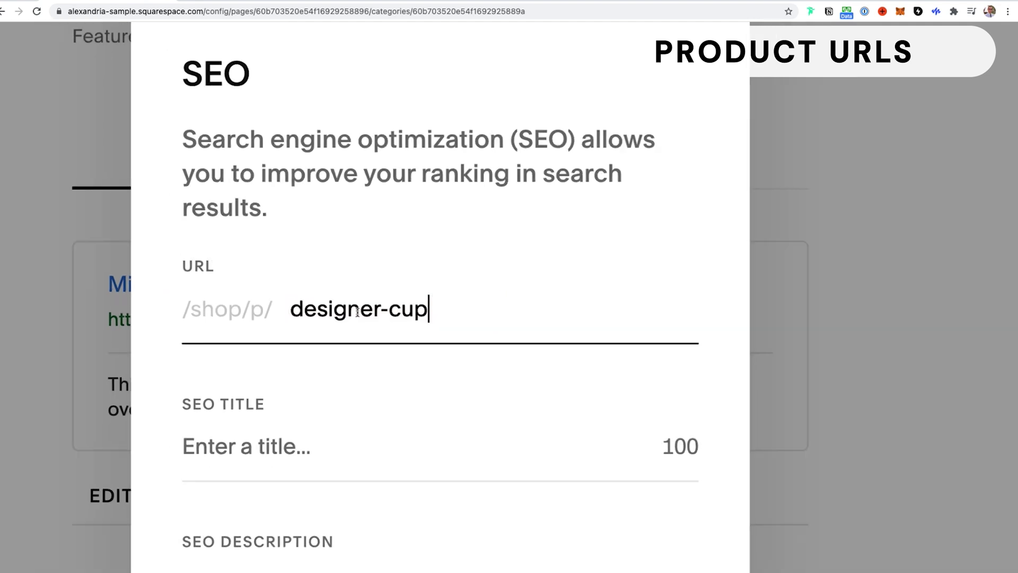
left_click(584, 197)
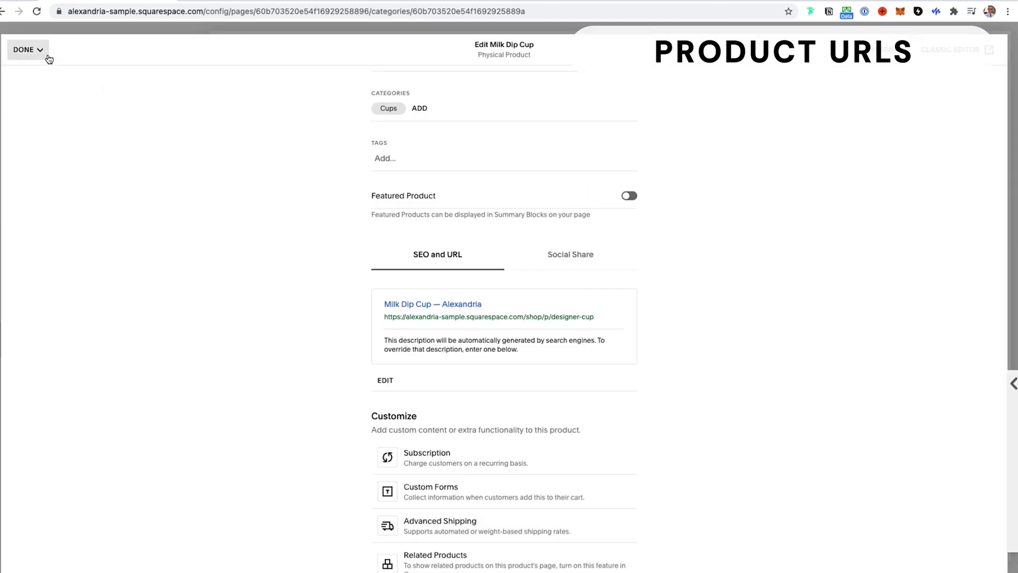
left_click(29, 50)
left_click(37, 75)
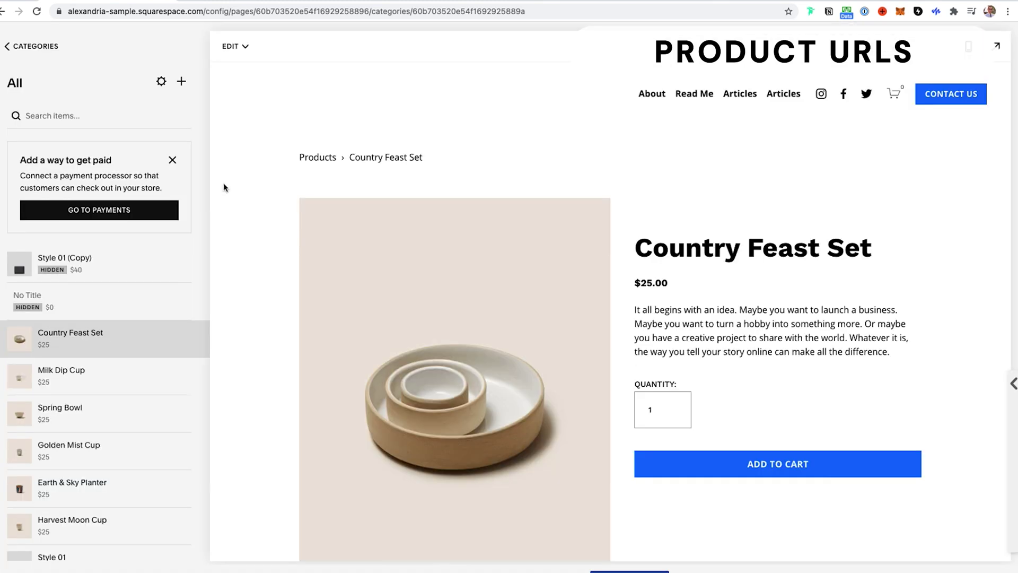
left_click(84, 384)
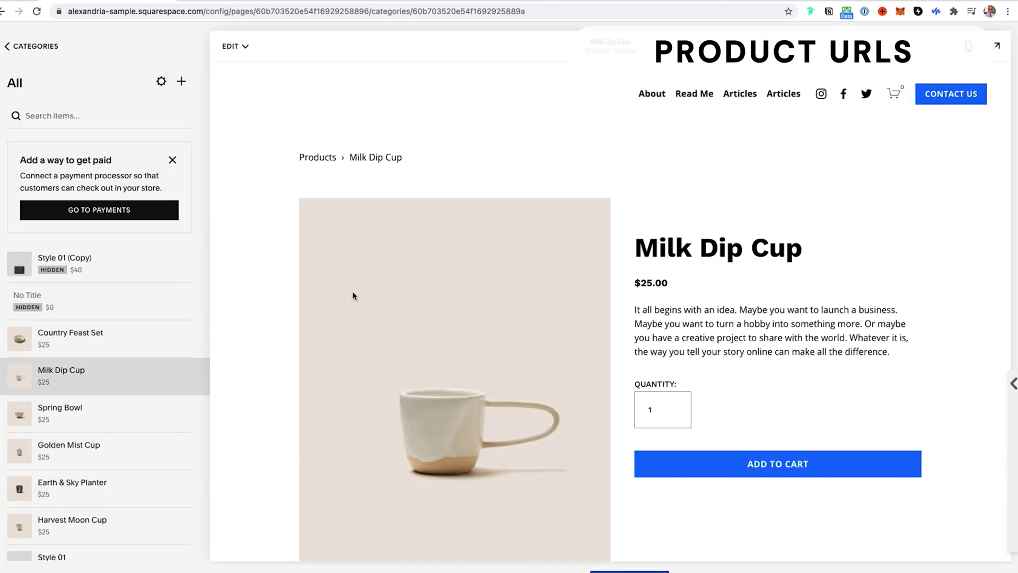
key("Escape")
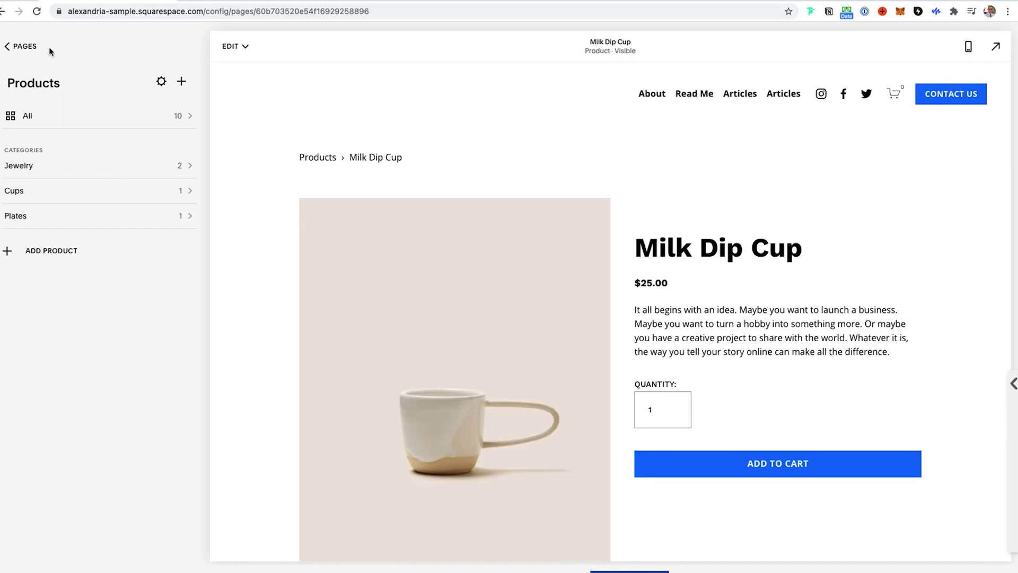
left_click(33, 49)
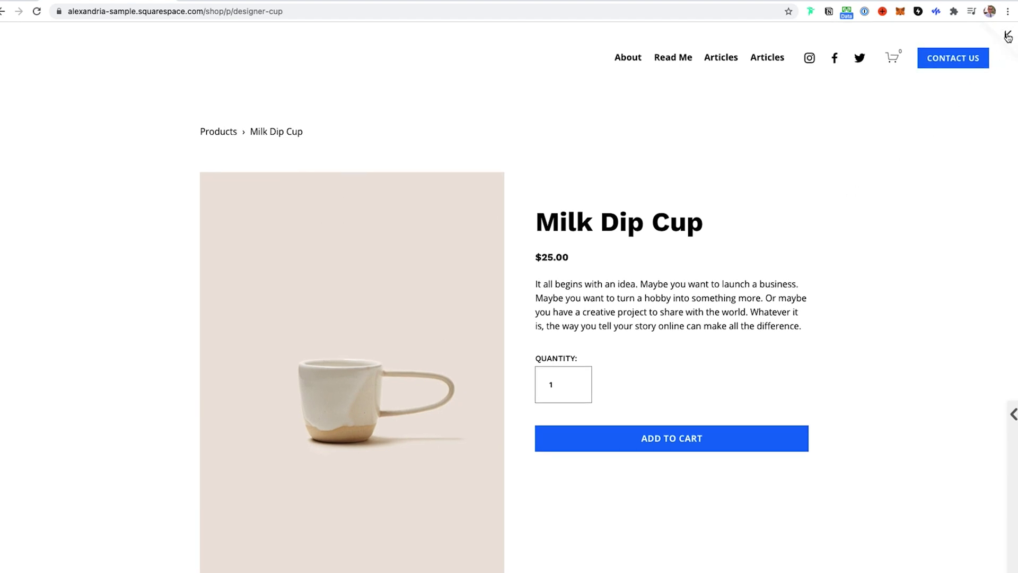
left_click(1007, 36)
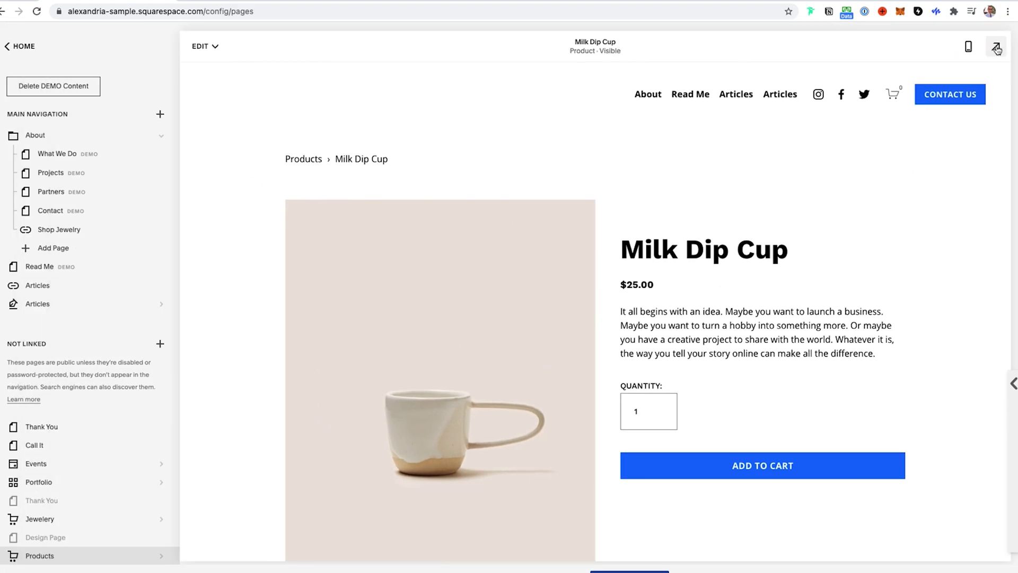
left_click(996, 49)
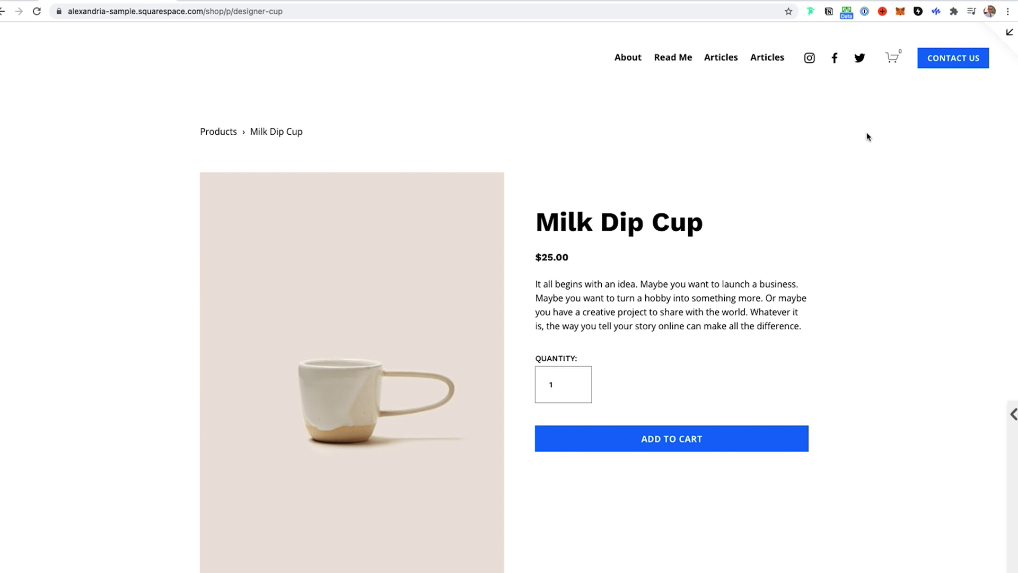
left_click_drag(205, 11, 314, 11)
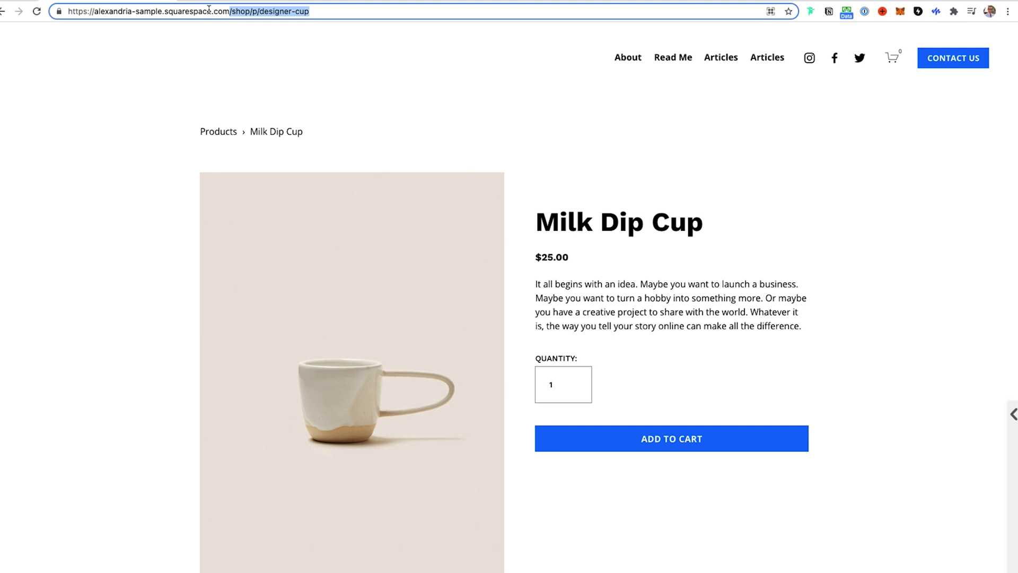
key("super+a")
type("https://uniquedomain.com/shop/p/designer-cup")
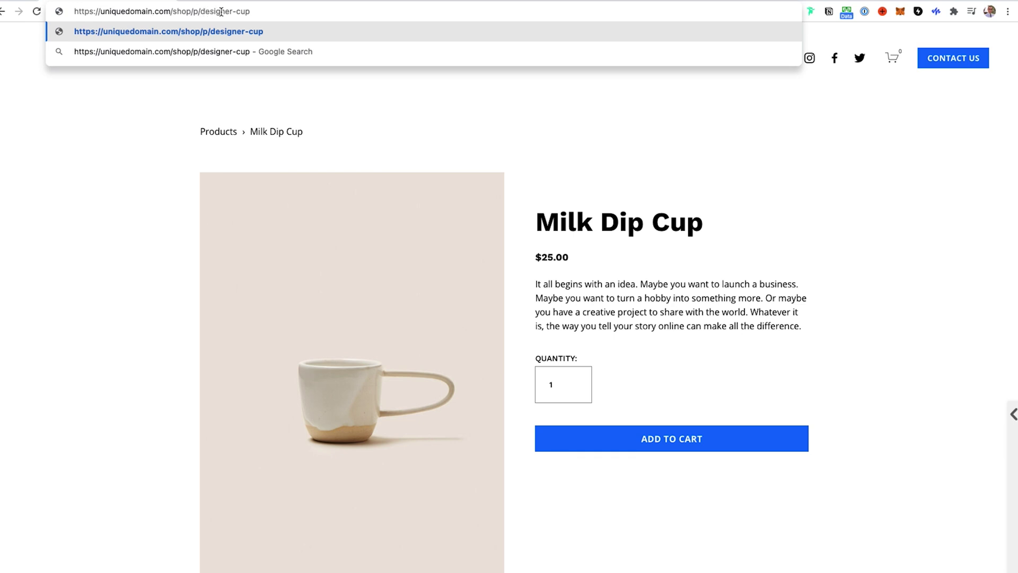
key("super+a")
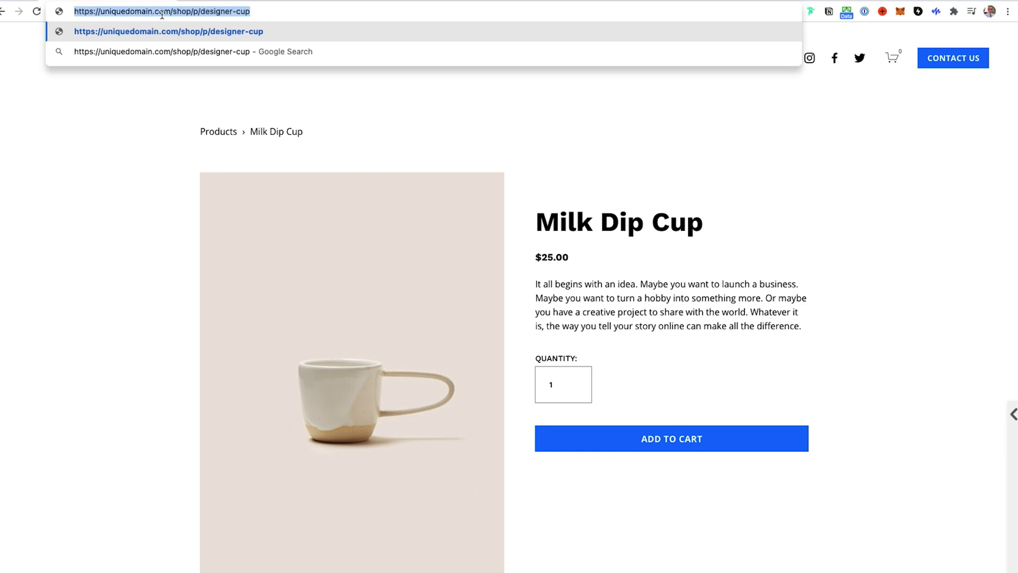